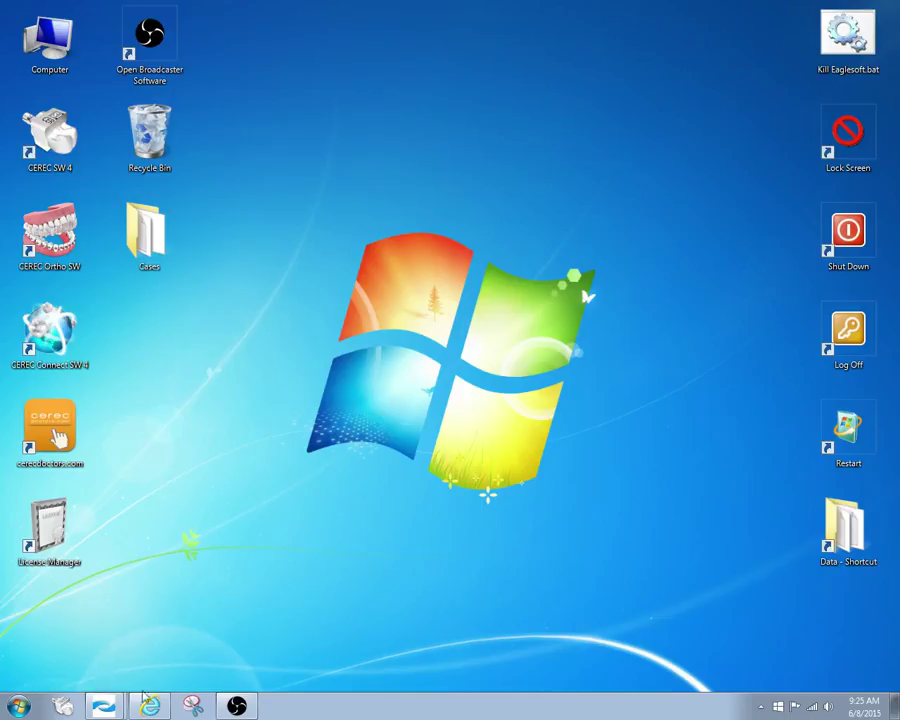
Download and save the VLC 2.2.1 Windows installer from the bookmarked VideoLAN site in the web browser, then minimize the browser.
click(150, 706)
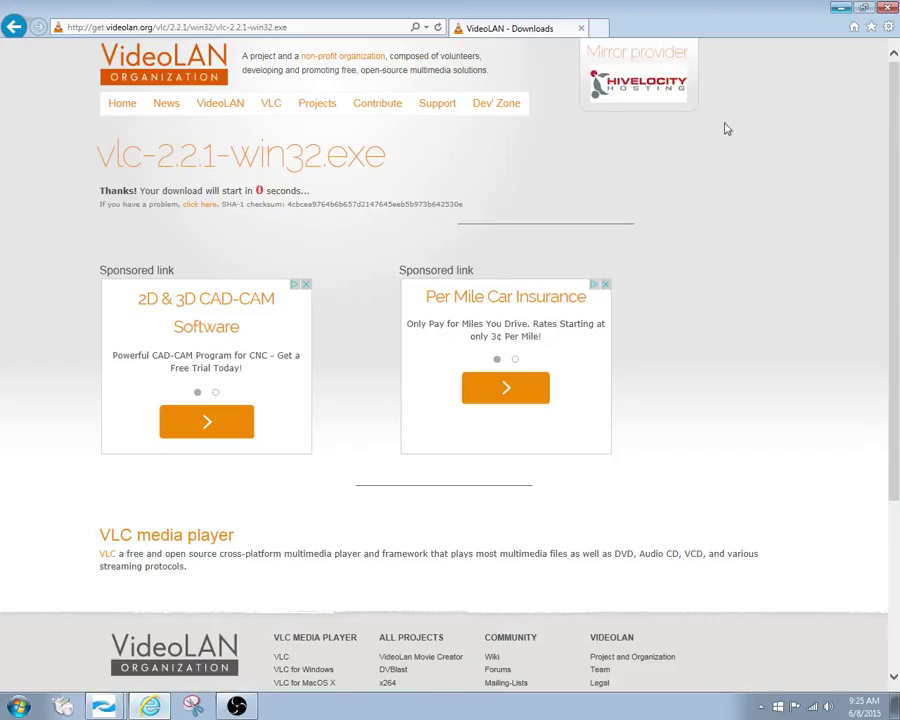
click(872, 29)
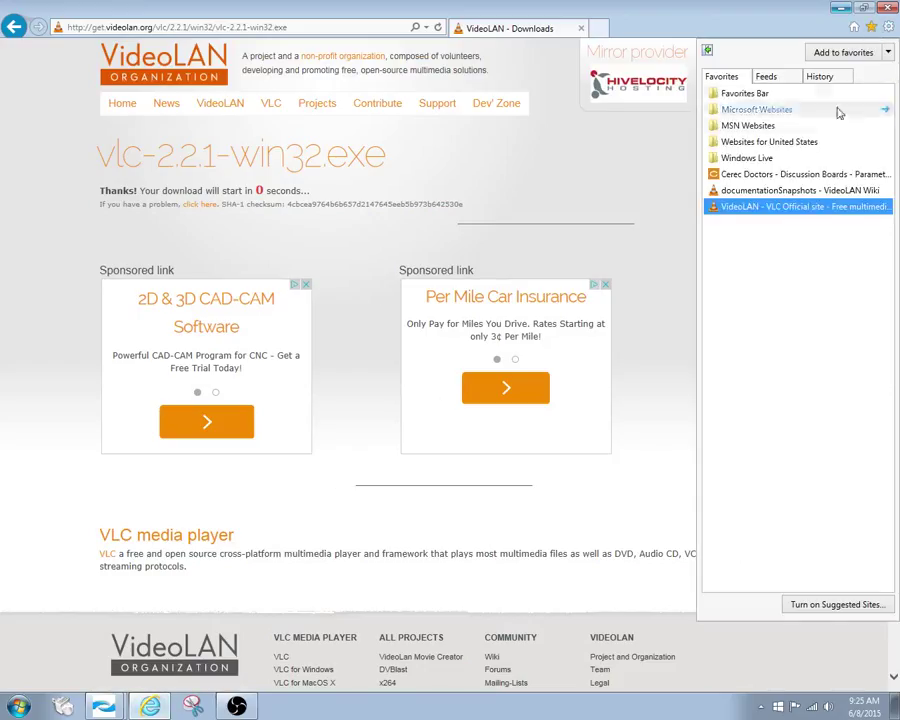
click(800, 207)
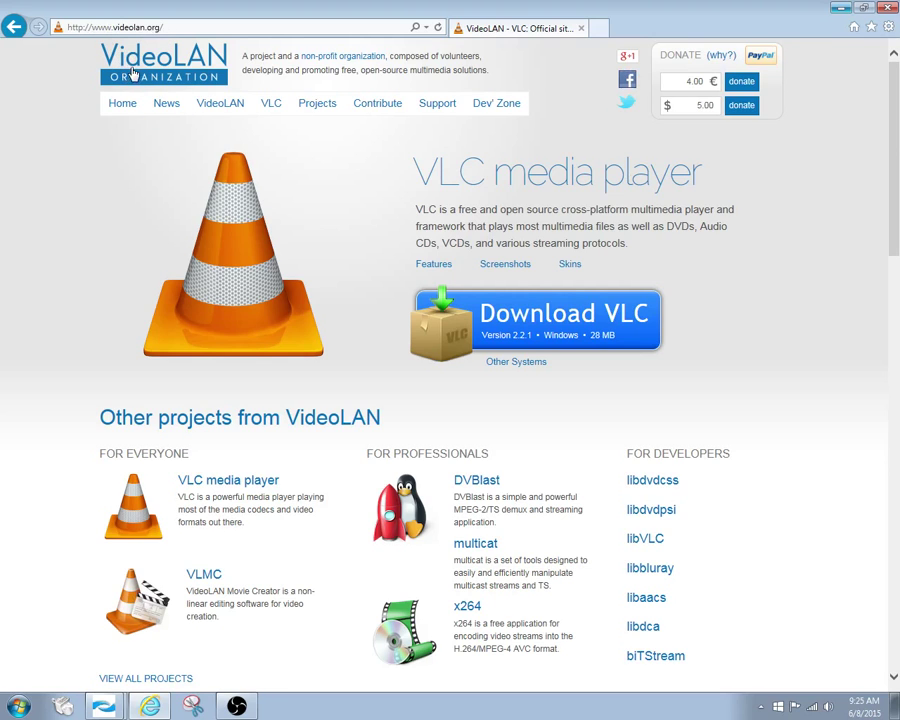
click(573, 325)
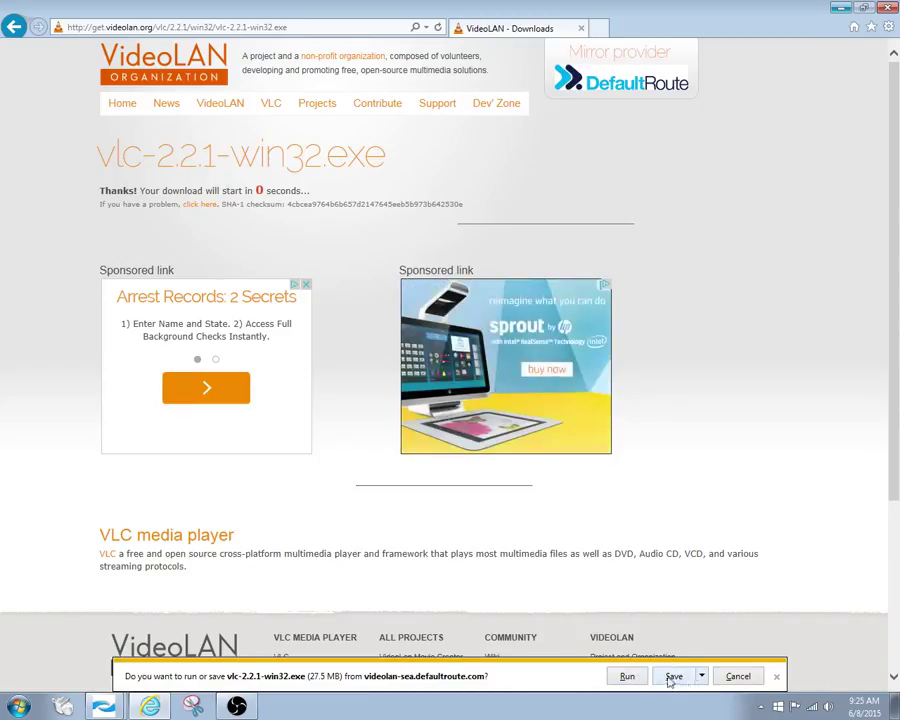
click(680, 679)
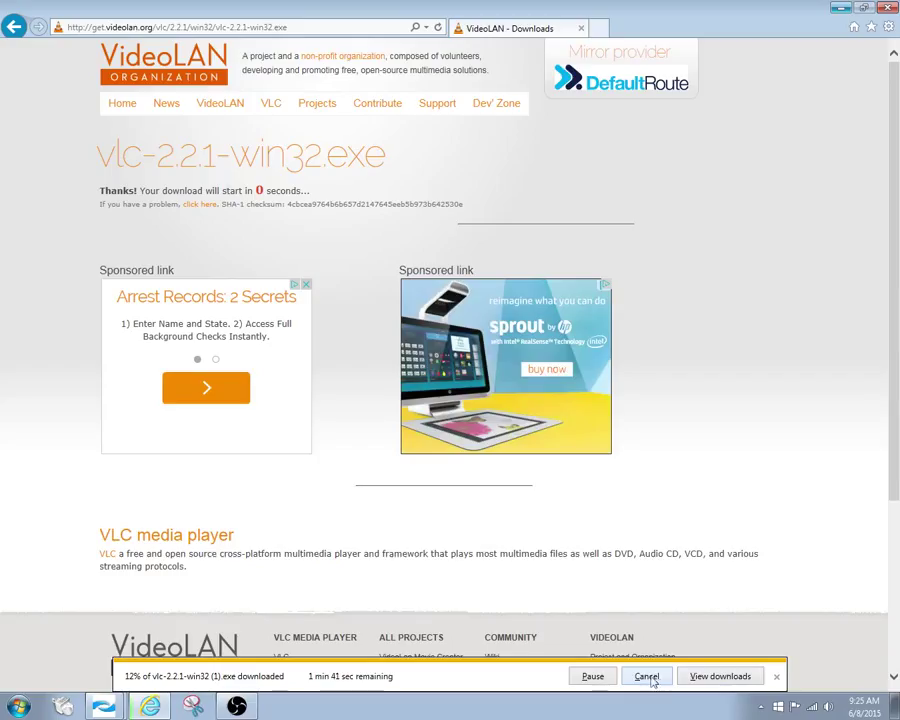
click(778, 679)
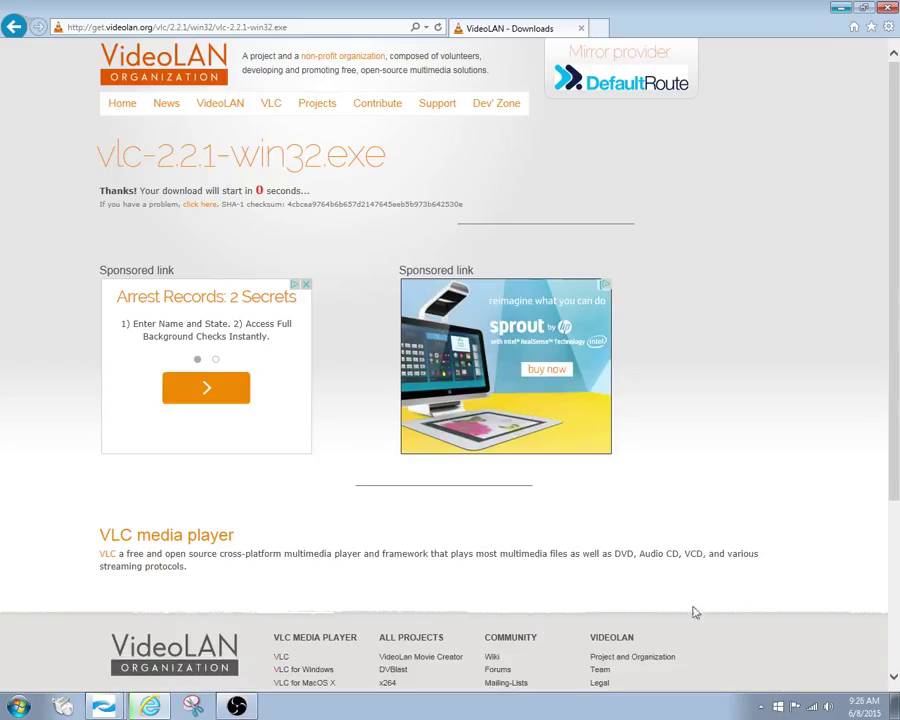
click(838, 9)
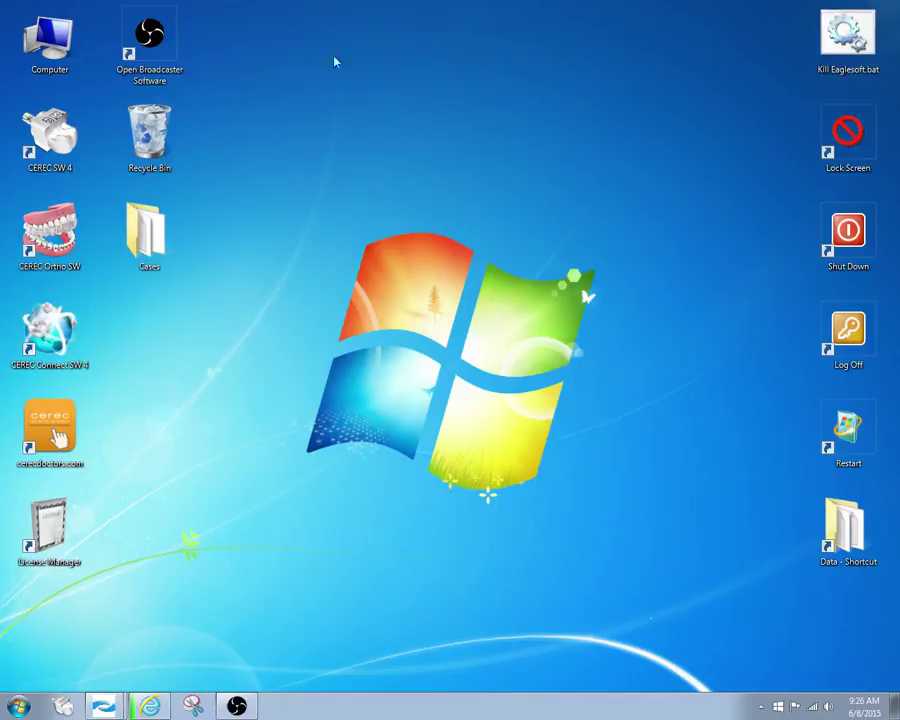
Run the vlc-2.2.1-win32.exe installer from the Downloads folder and allow it past the security warning.
double_click(27, 37)
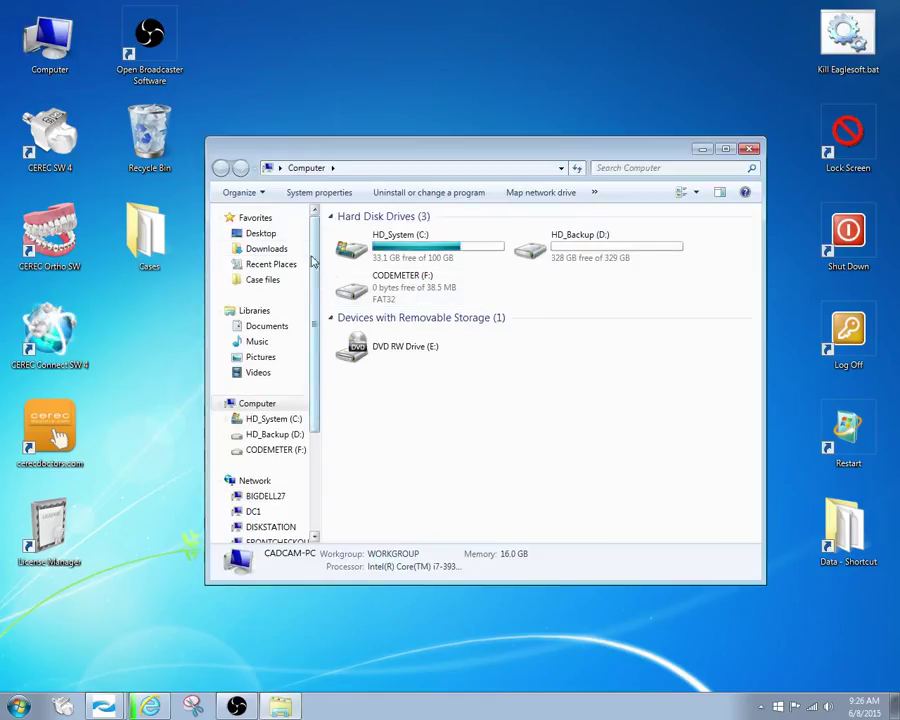
click(273, 249)
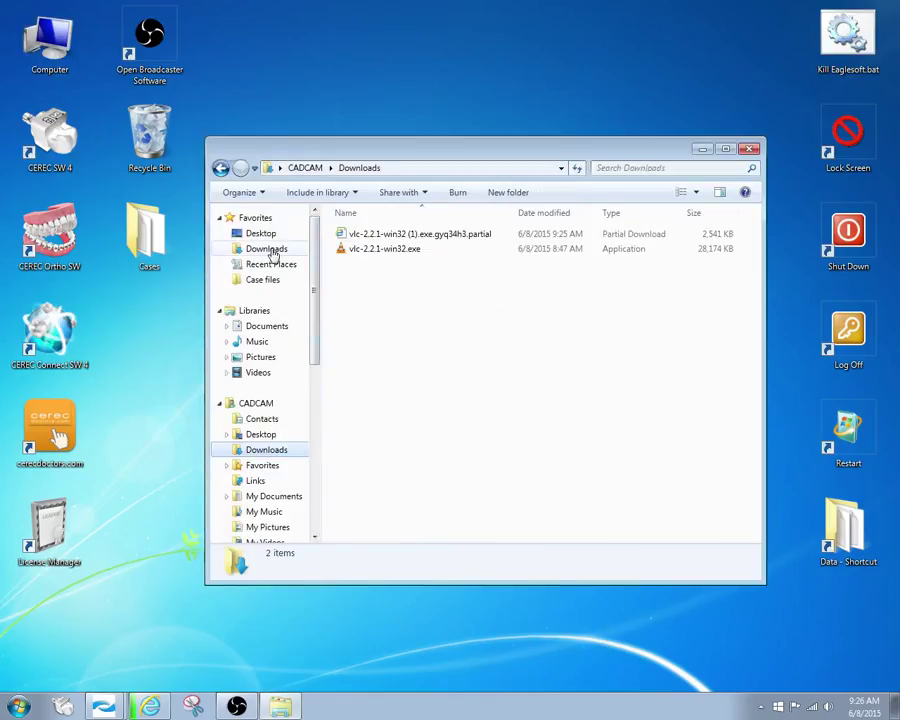
click(406, 252)
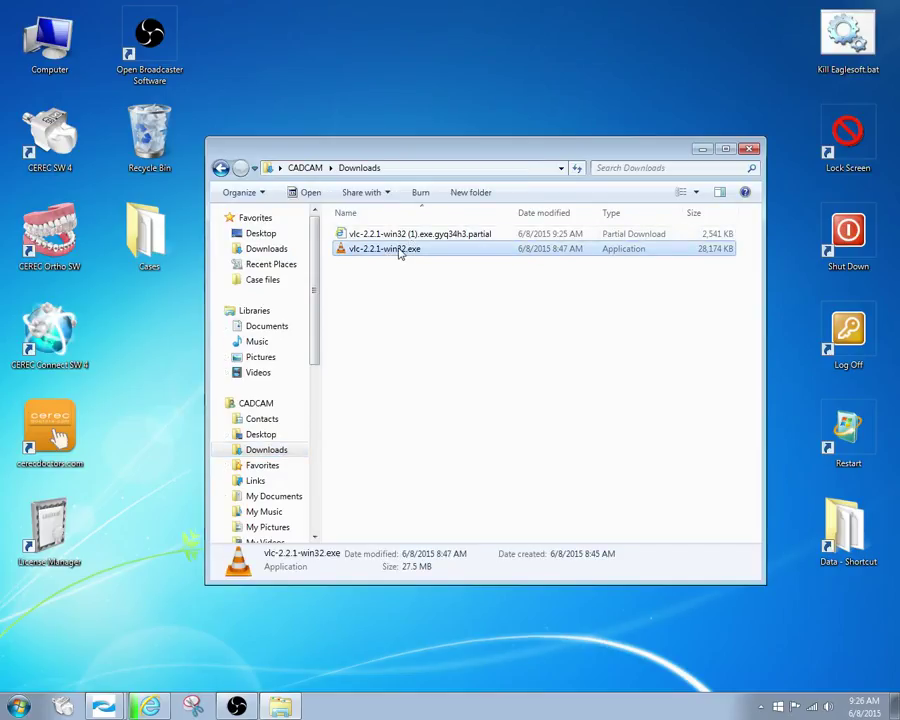
double_click(401, 251)
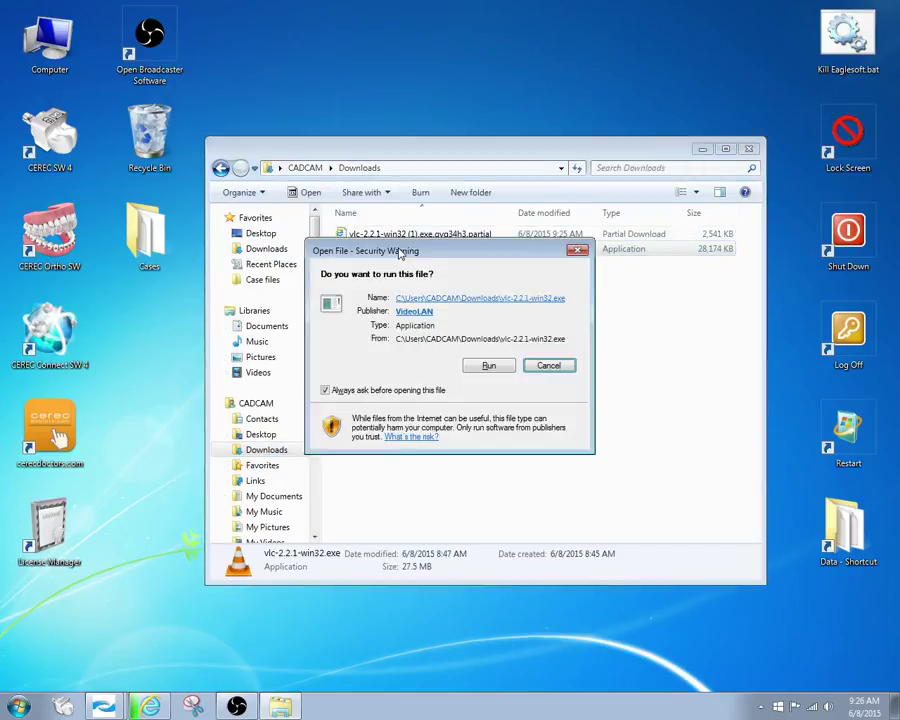
click(489, 366)
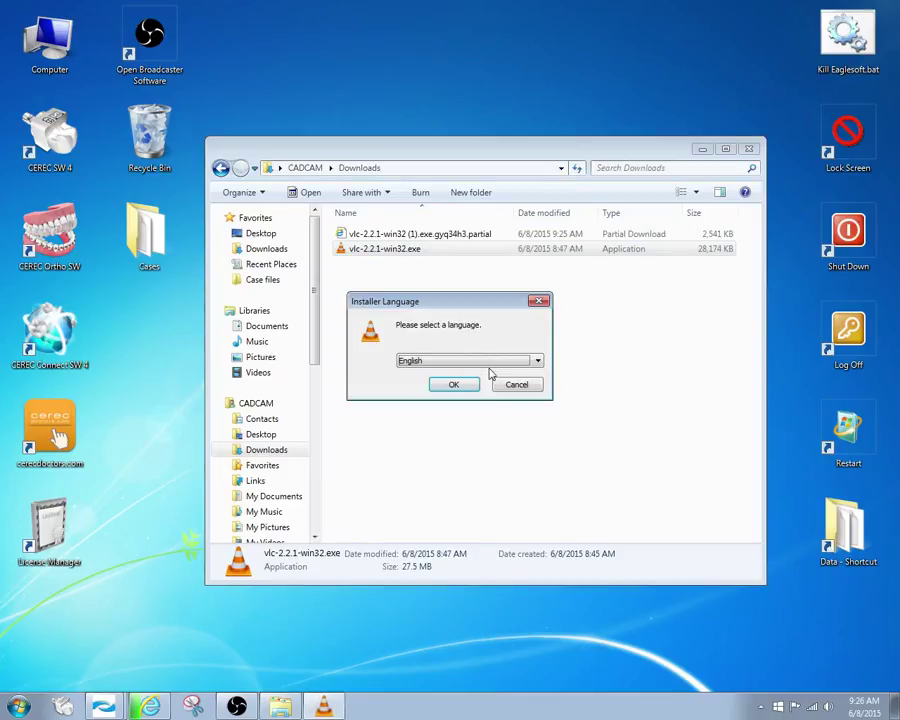
Install VLC in English with the default components and destination folder, and launch it with the default network access policy.
click(462, 385)
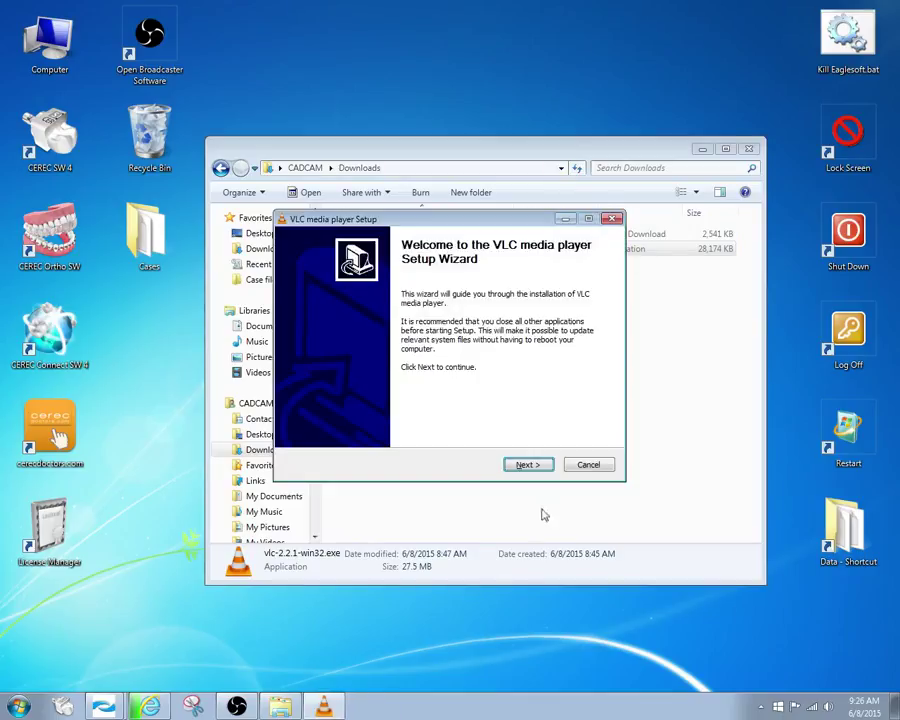
click(538, 465)
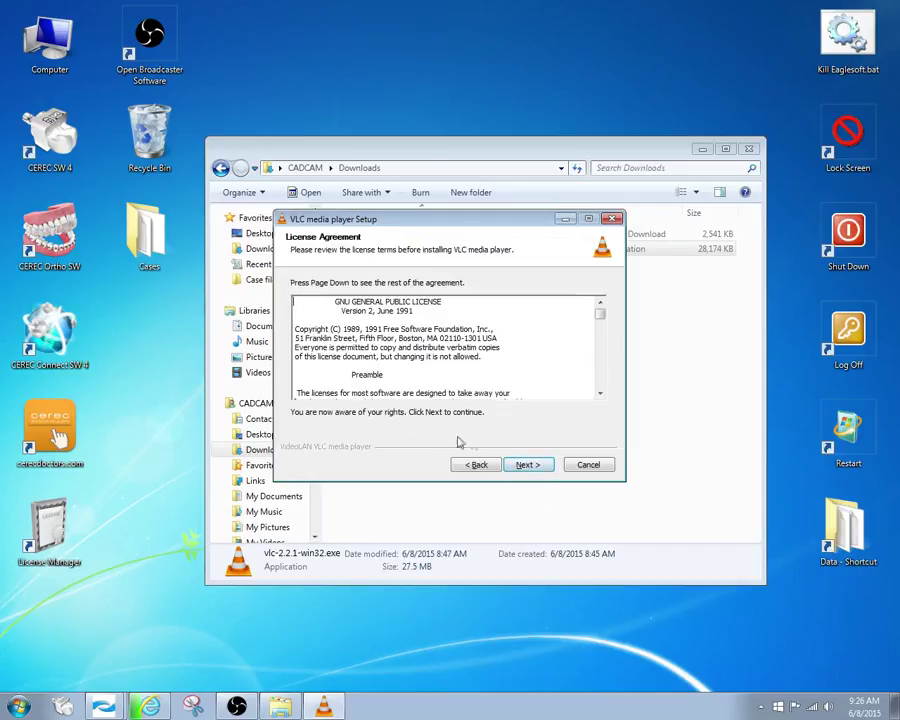
click(531, 466)
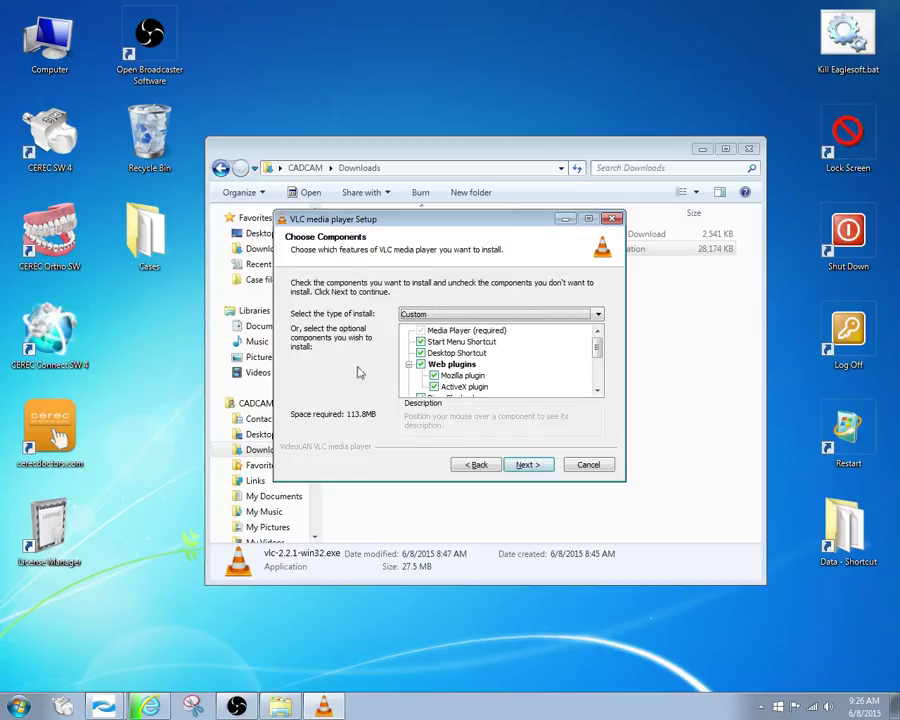
click(531, 465)
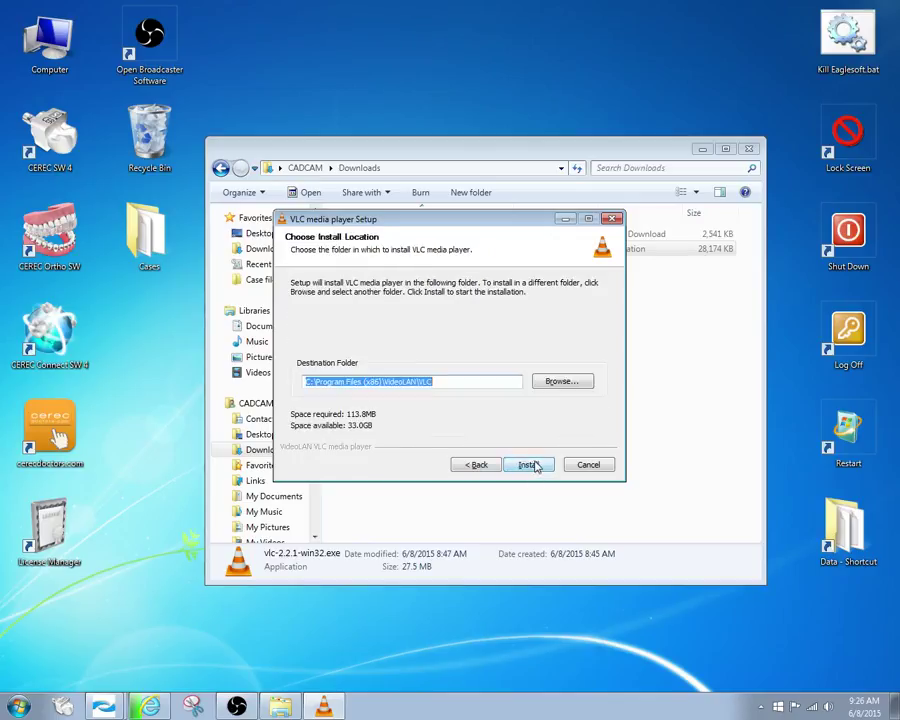
click(532, 465)
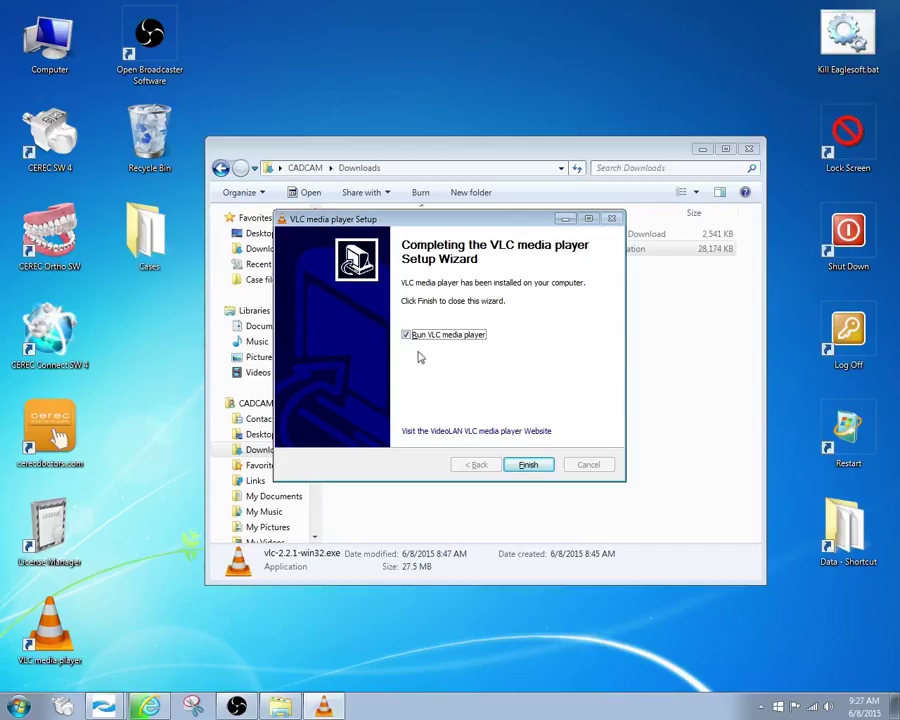
click(530, 464)
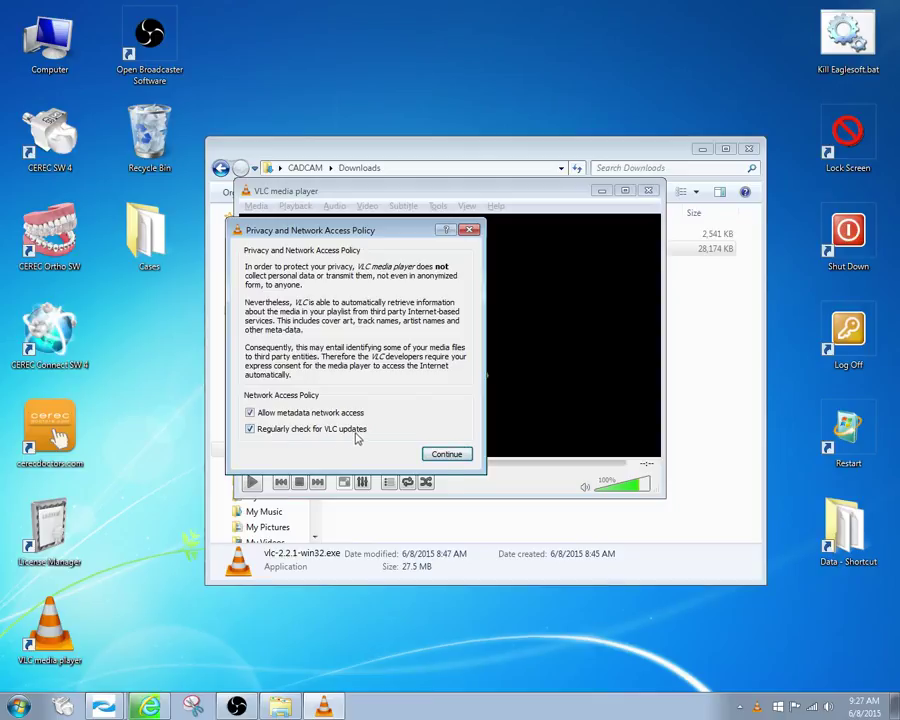
click(446, 456)
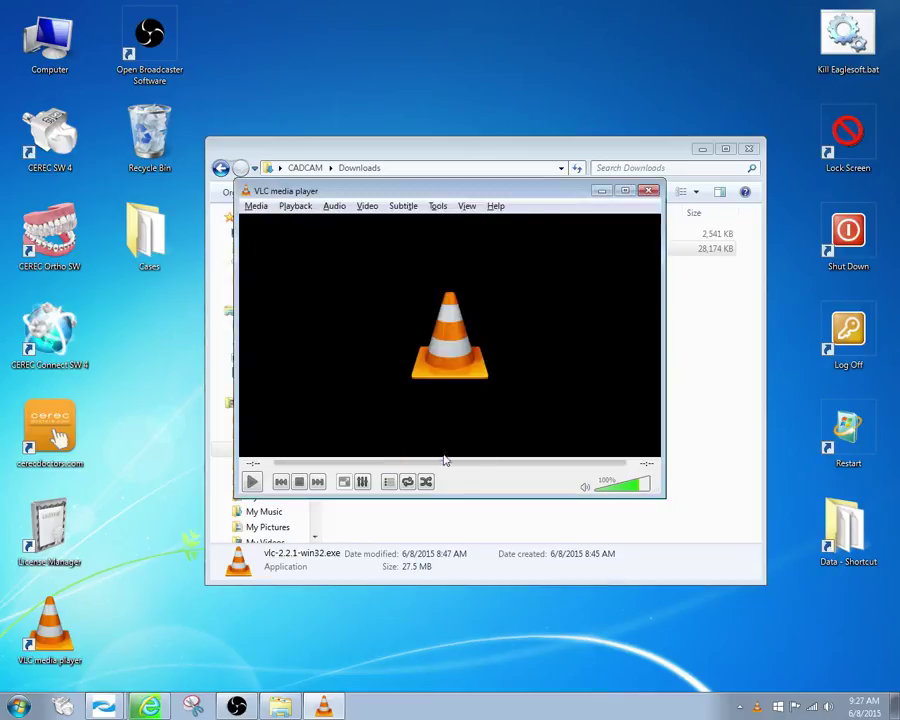
Set the video snapshot directory in VLC's video preferences to the Desktop folder.
click(438, 206)
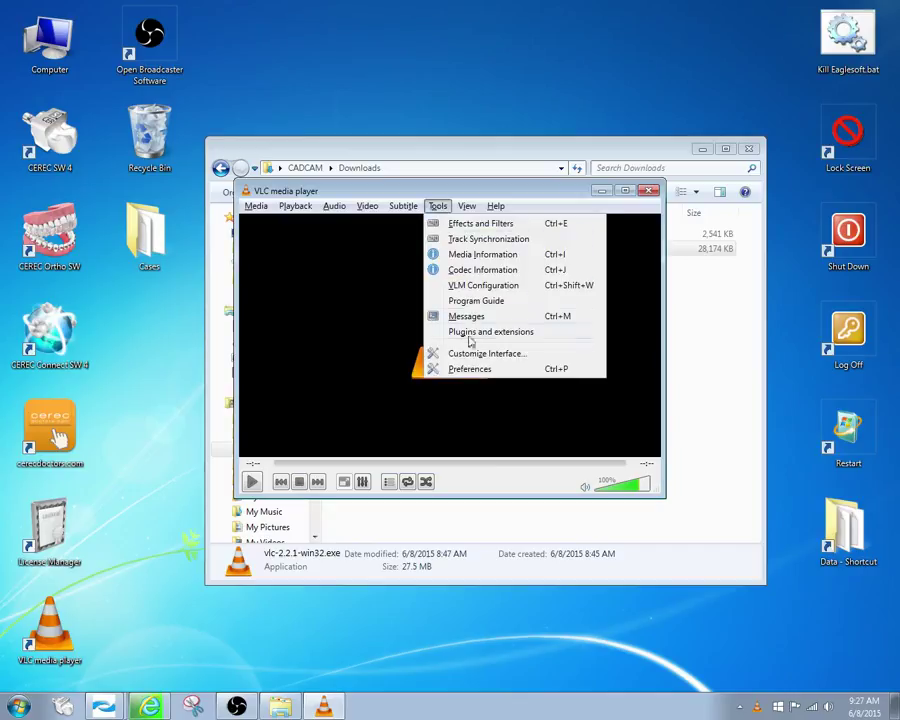
click(474, 372)
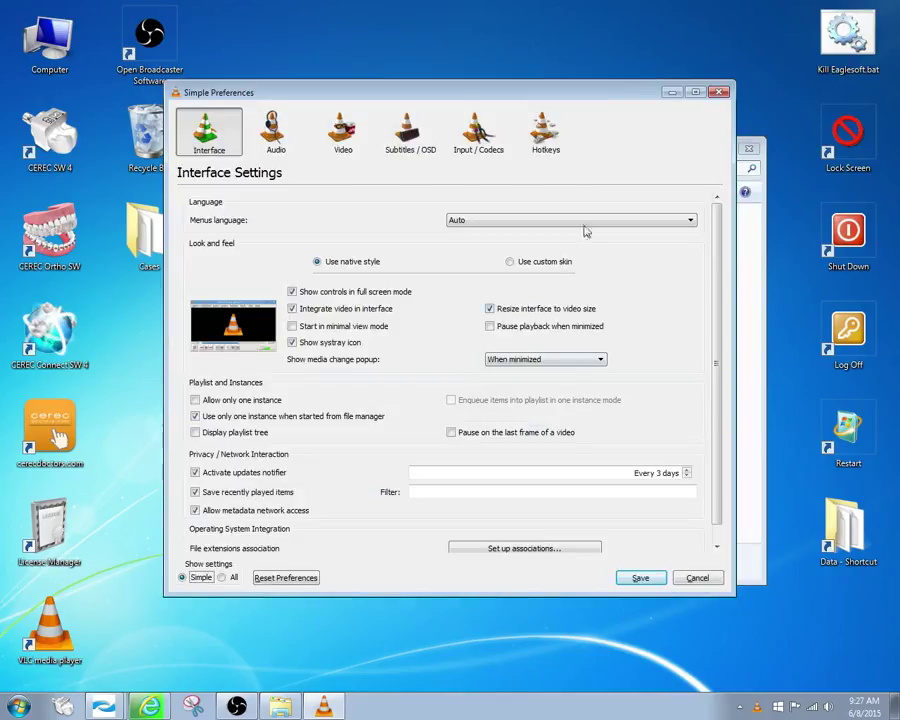
click(344, 145)
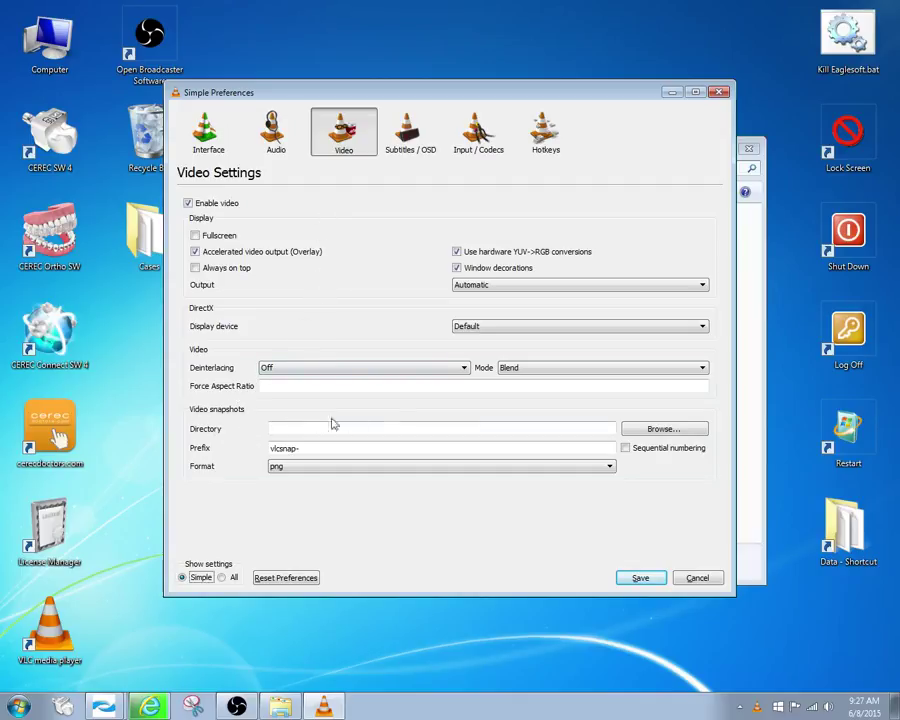
click(648, 428)
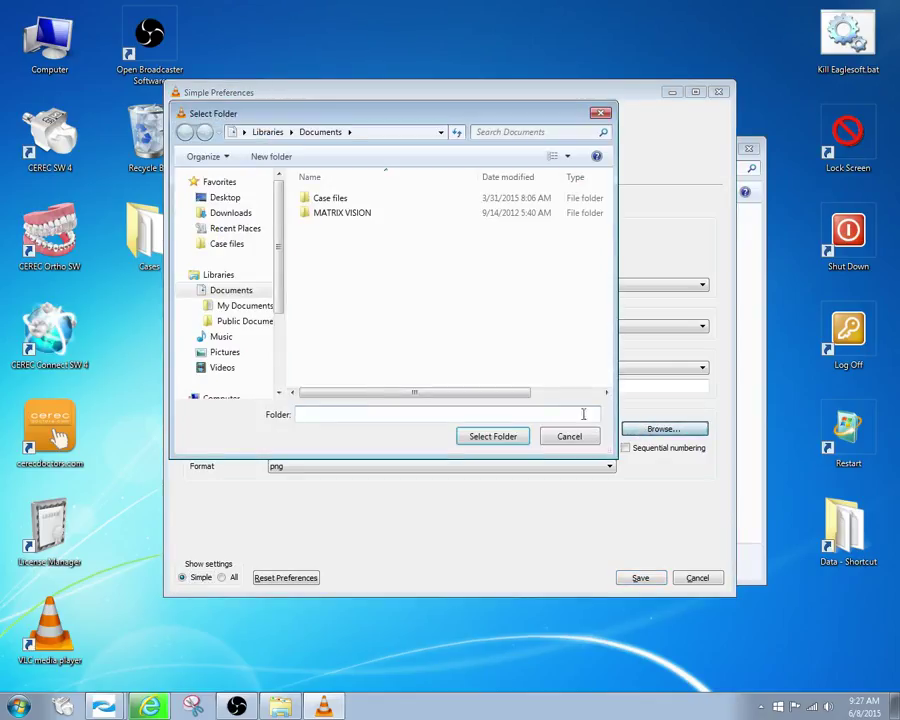
click(226, 200)
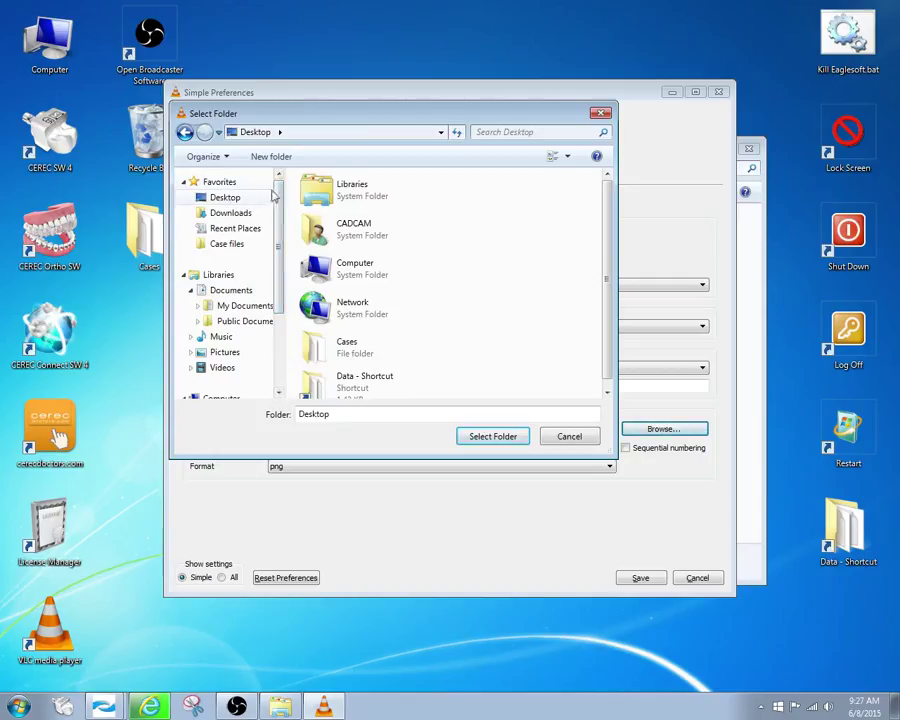
mouse_move(277, 193)
mouse_down()
mouse_move(283, 261)
mouse_move(281, 178)
mouse_up()
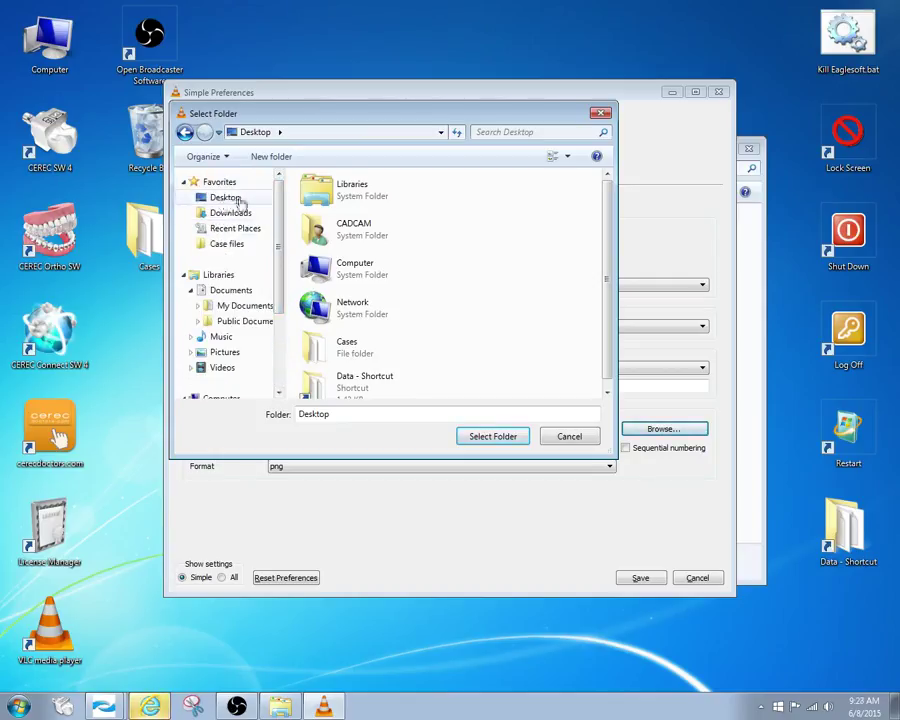
click(488, 437)
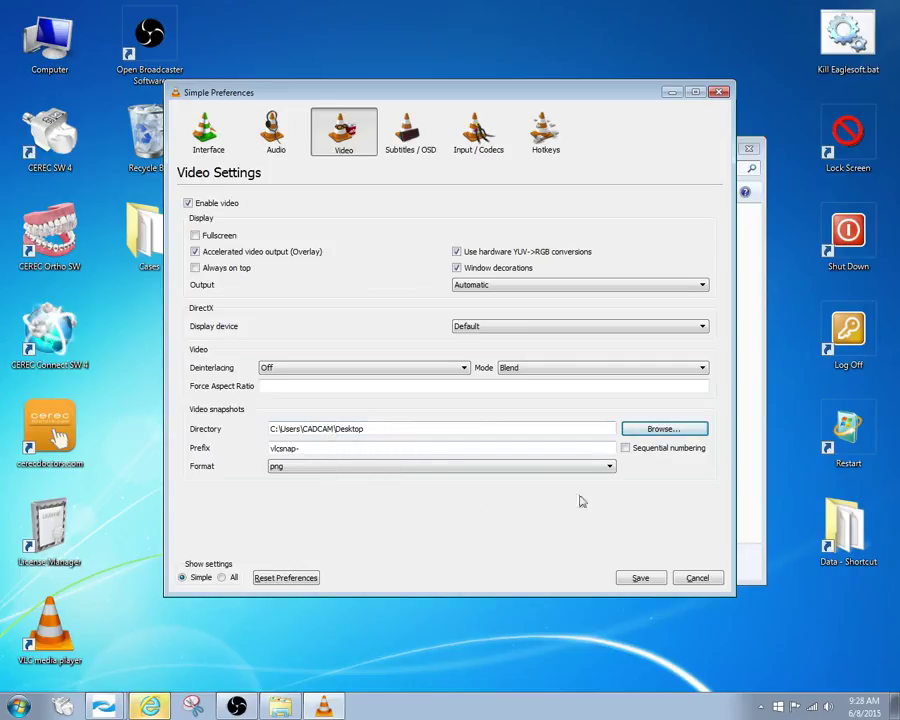
Set the video snapshot format to jpg, save the preferences, and close VLC and the Downloads window.
click(319, 470)
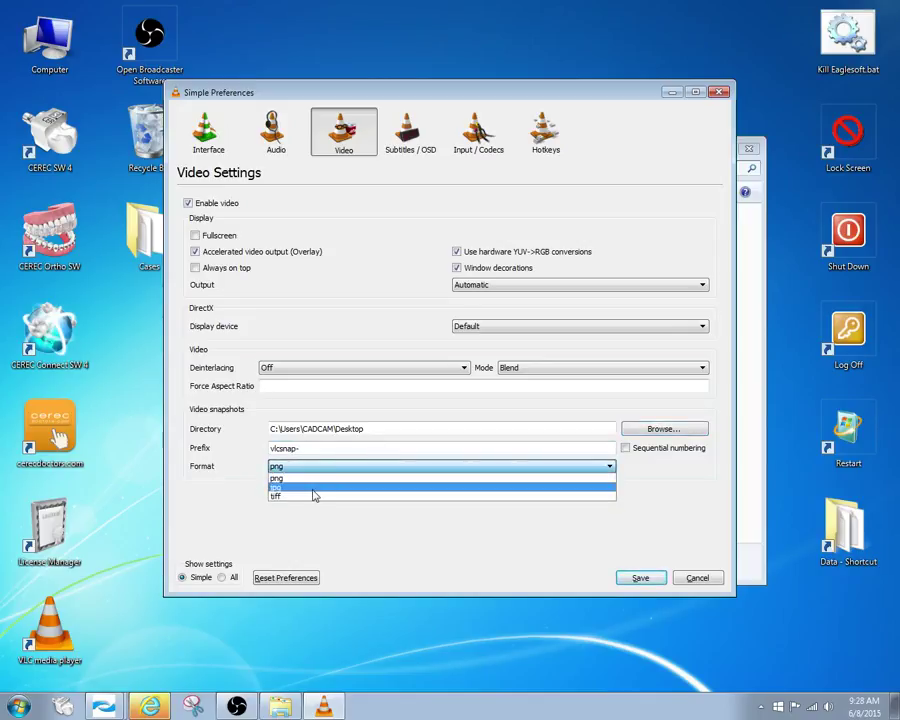
click(315, 487)
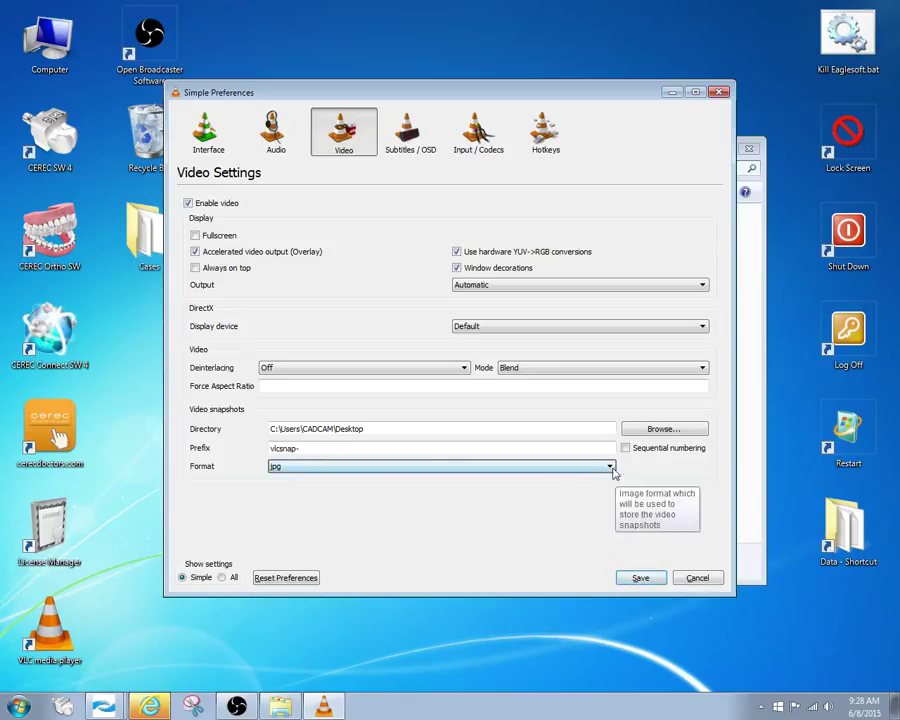
click(636, 579)
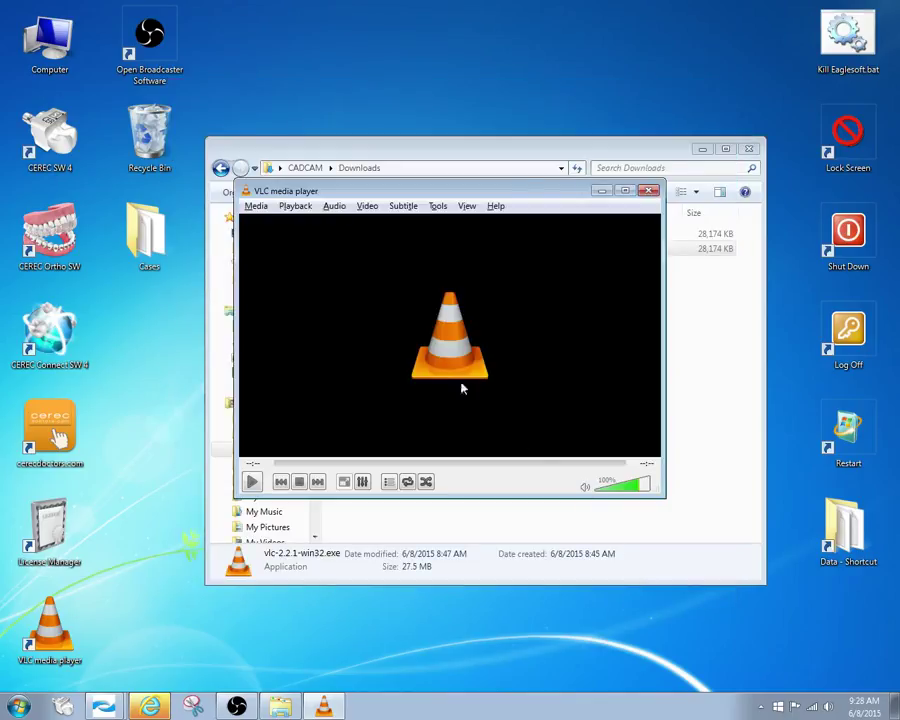
click(645, 195)
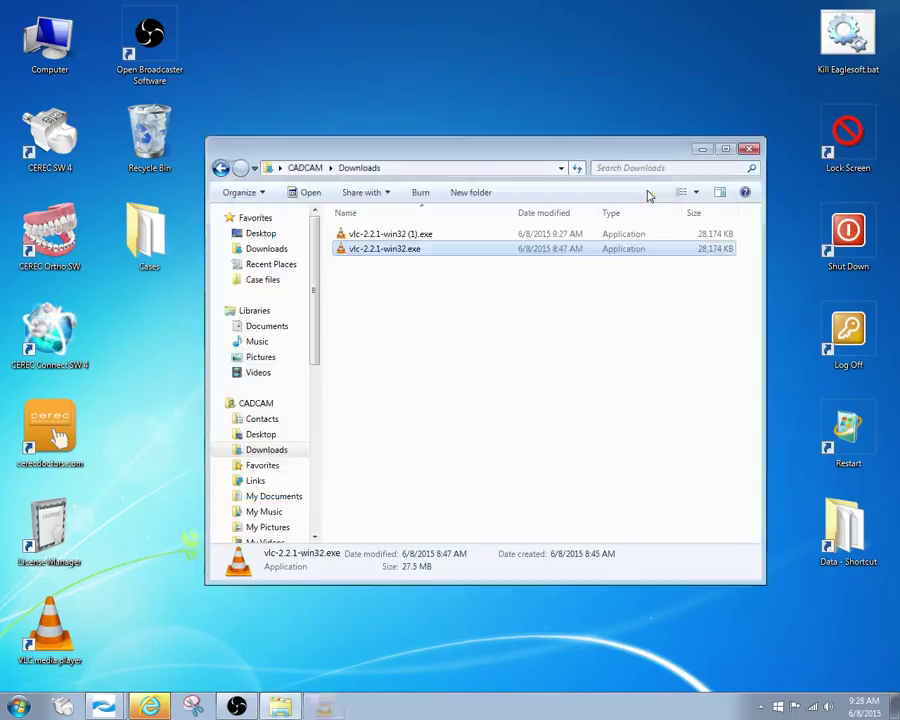
click(751, 151)
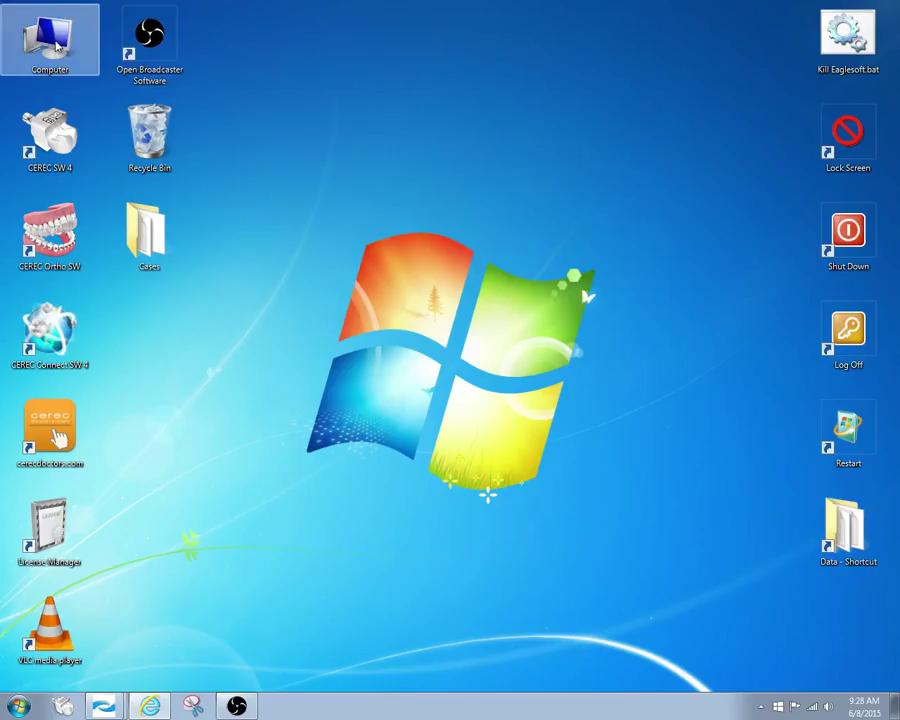
Open the CADCAM folder on the C: drive under Program Files, Sirona Dental Systems.
double_click(57, 45)
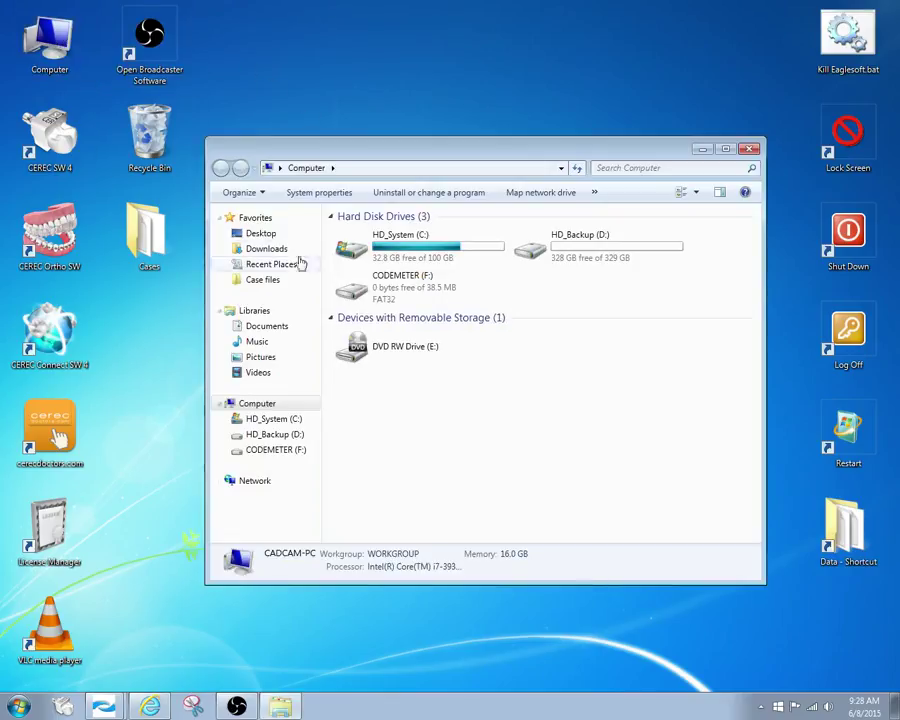
double_click(423, 257)
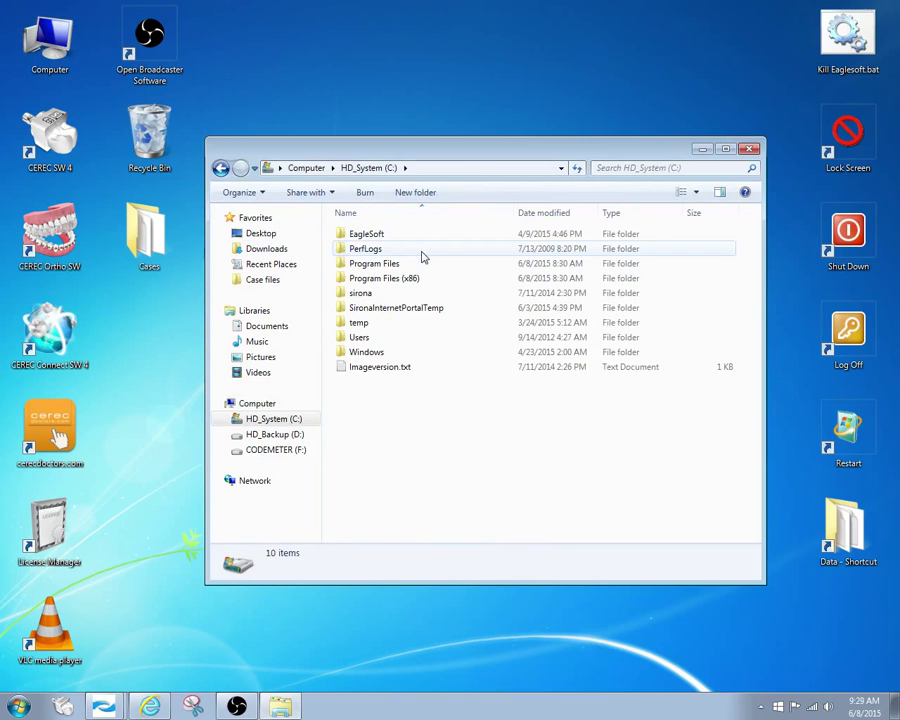
click(387, 266)
double_click(387, 266)
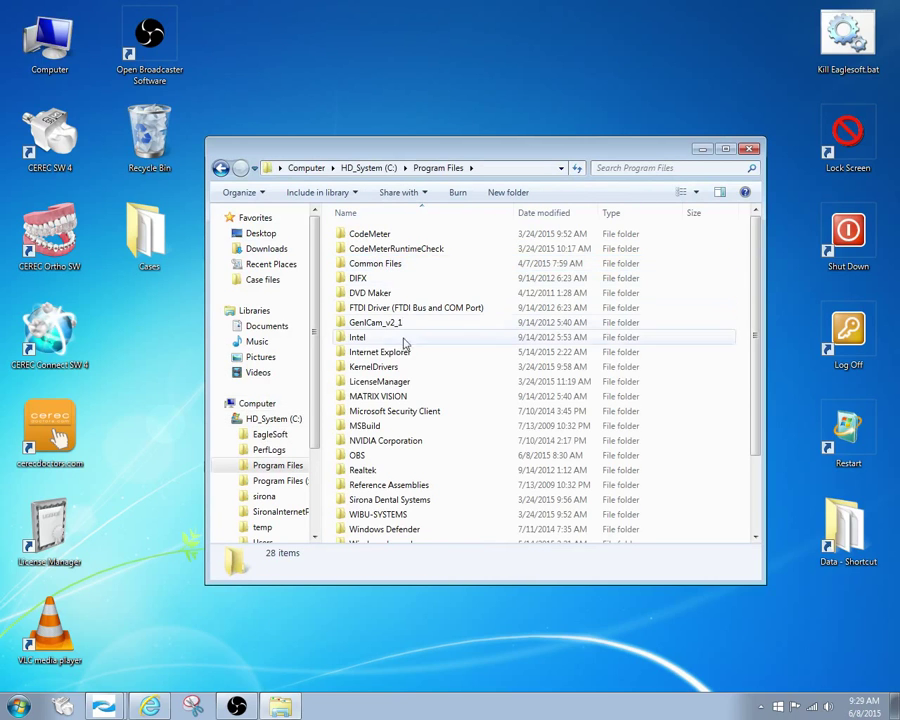
scroll(403, 420, down, 1)
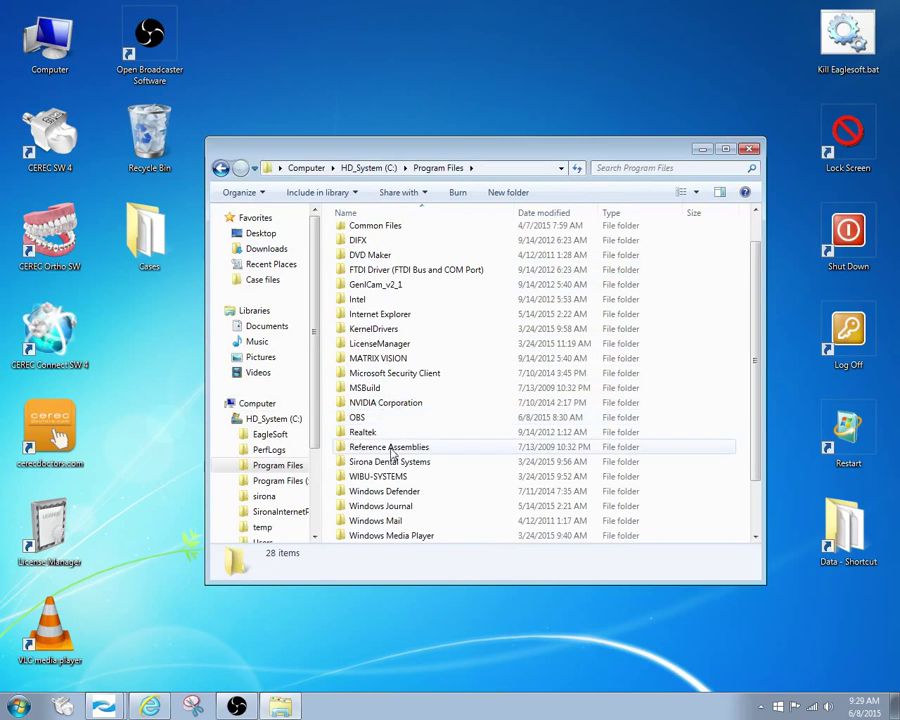
click(388, 464)
double_click(388, 464)
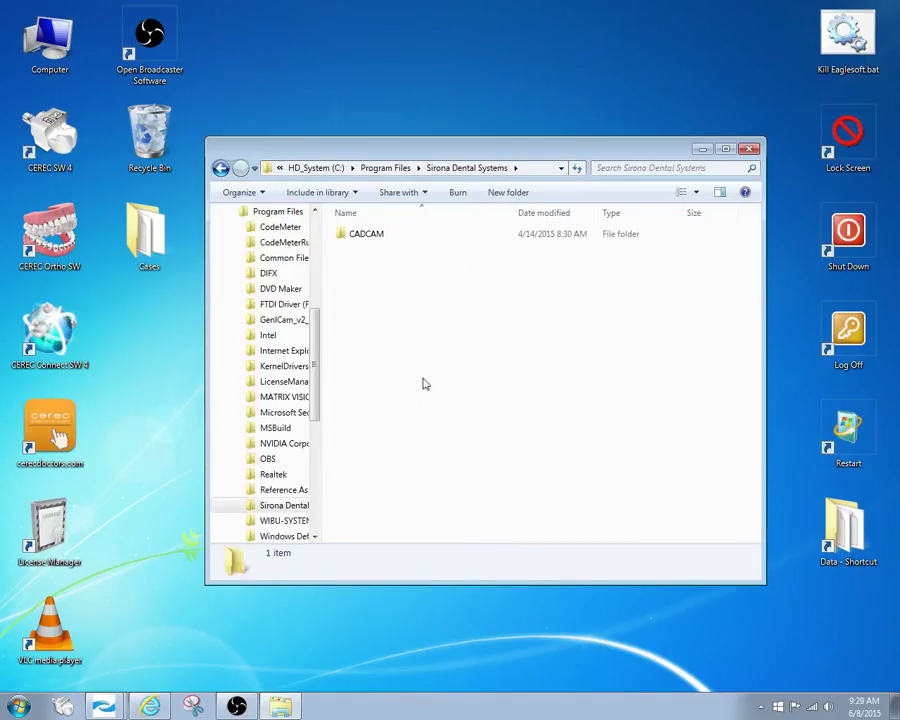
double_click(378, 240)
Create a desktop shortcut to the Data folder inside CADCAM and close the folder window.
click(360, 280)
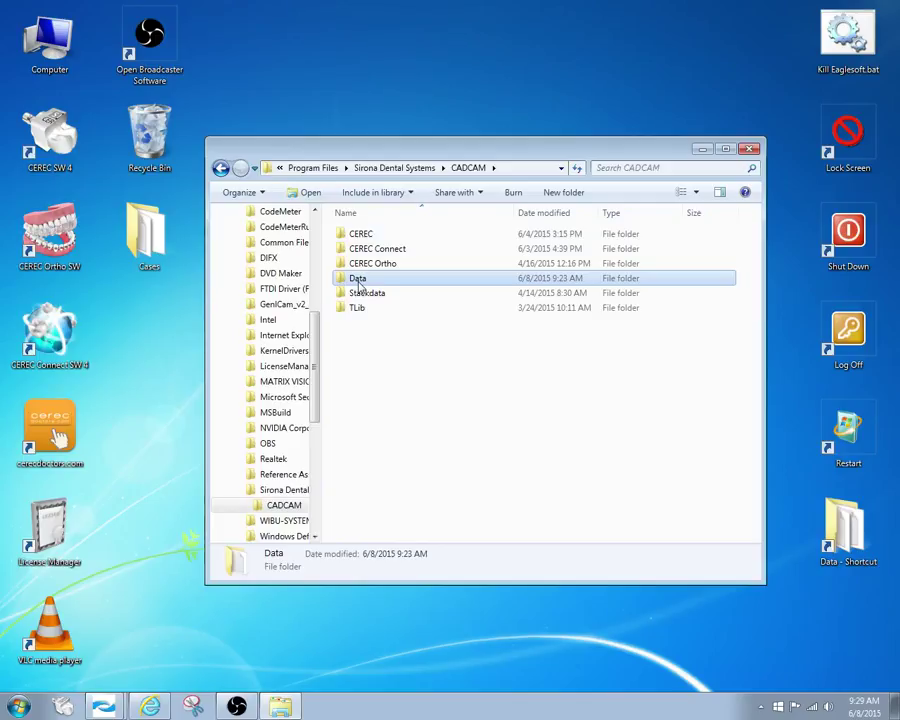
right_click(360, 284)
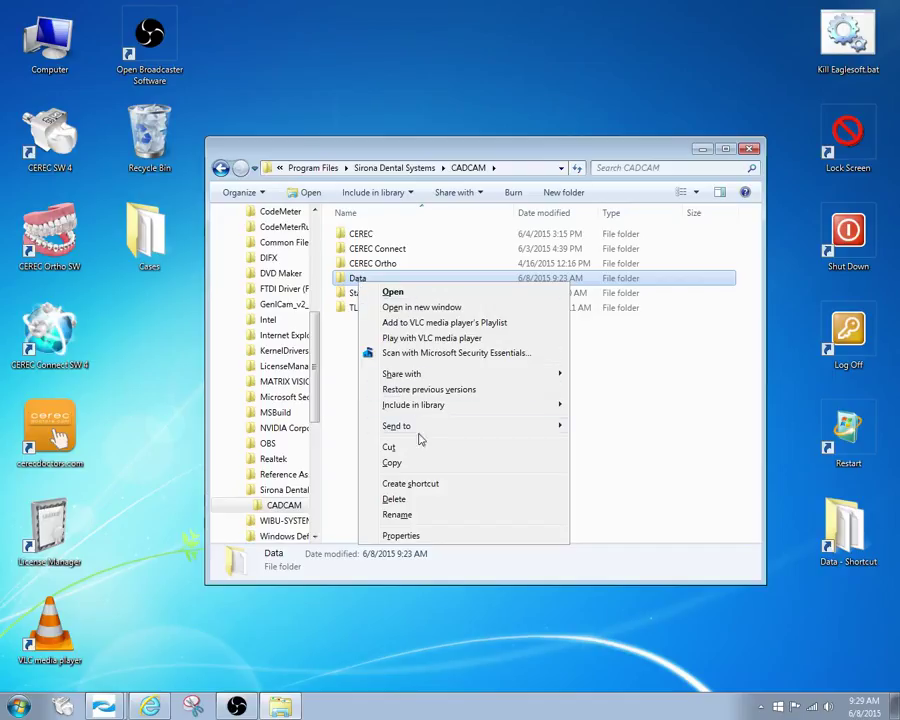
mouse_move(424, 433)
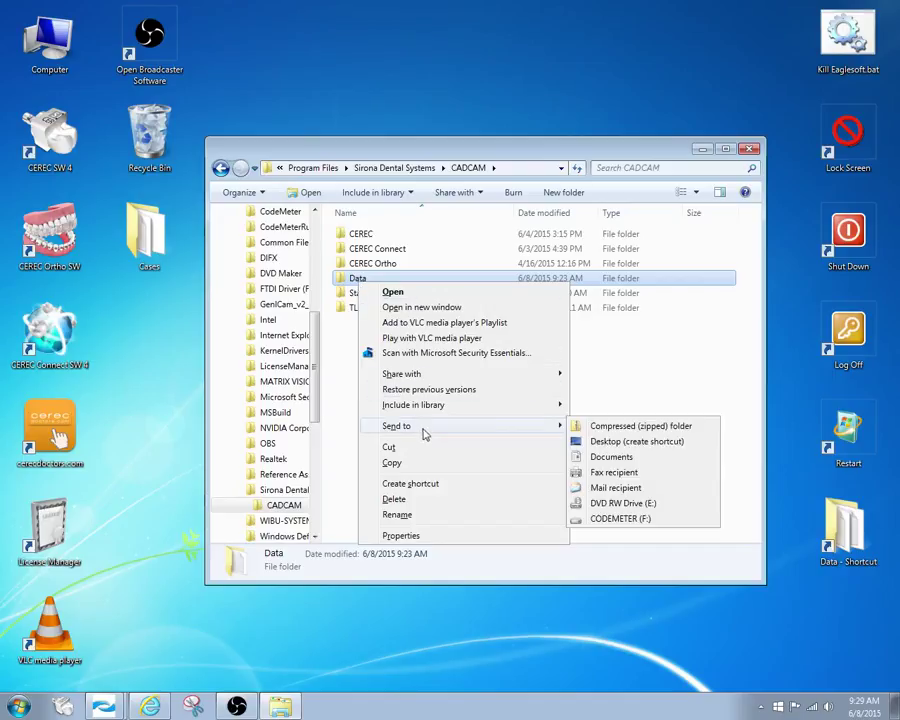
click(630, 443)
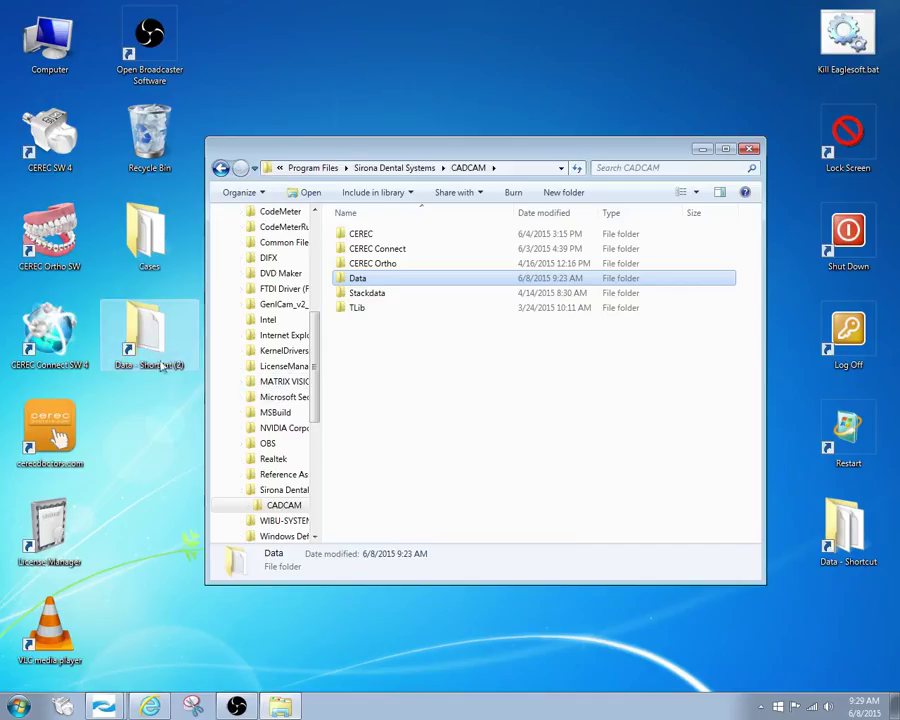
click(748, 149)
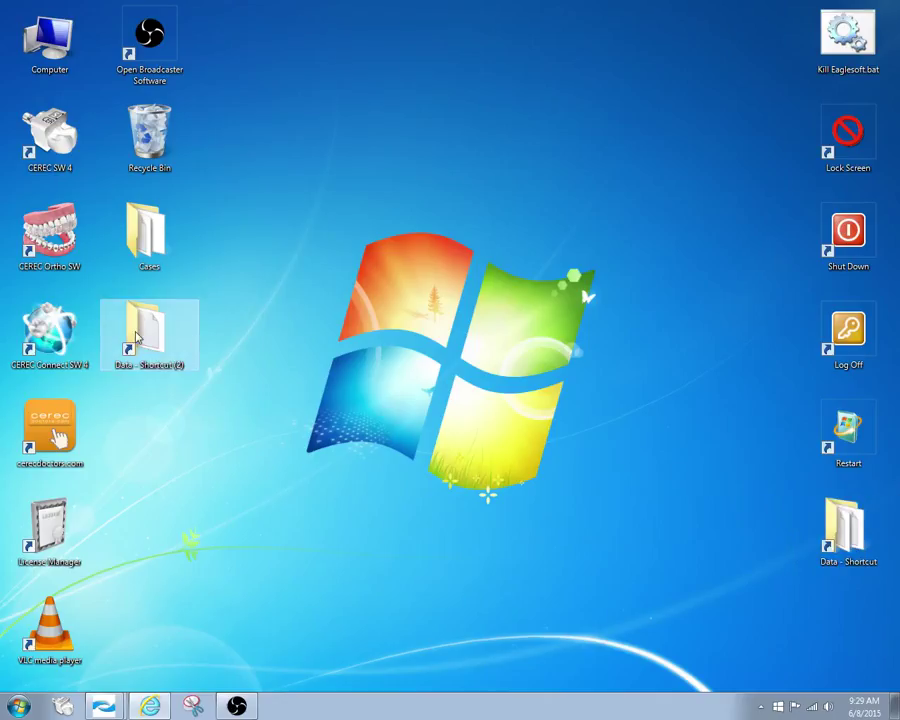
Open the Tooth46 case folder of the first listed patient through the new Data - Shortcut (2) on the desktop.
click(137, 338)
double_click(137, 338)
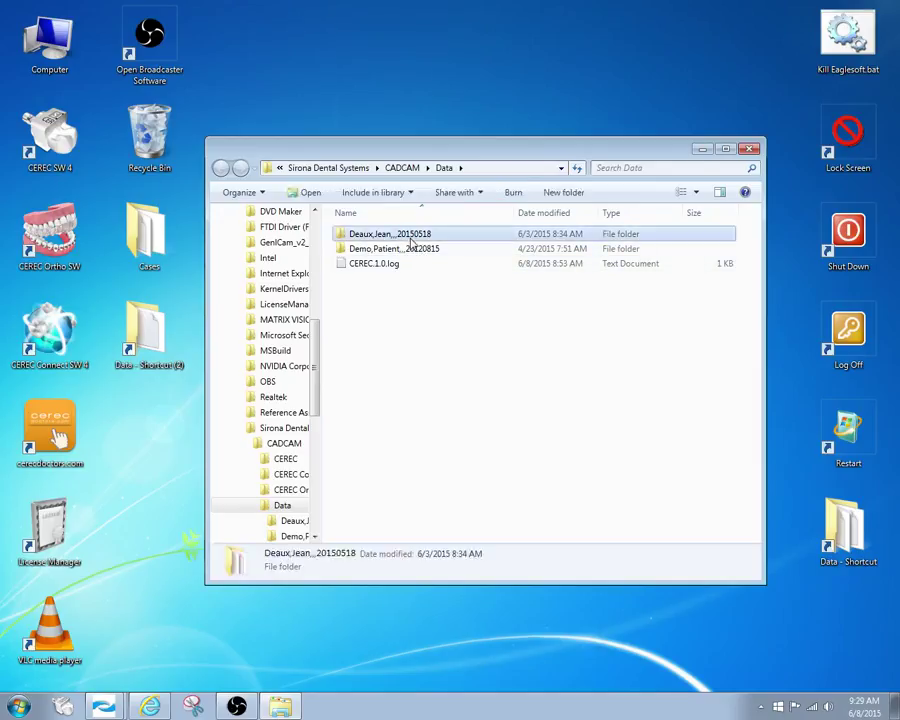
double_click(410, 239)
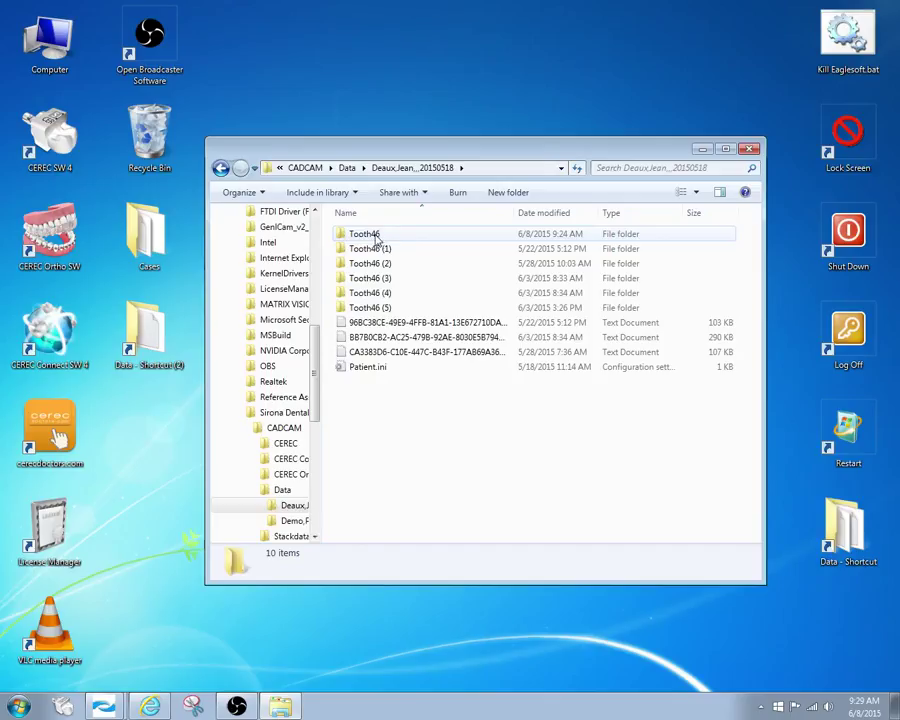
double_click(378, 235)
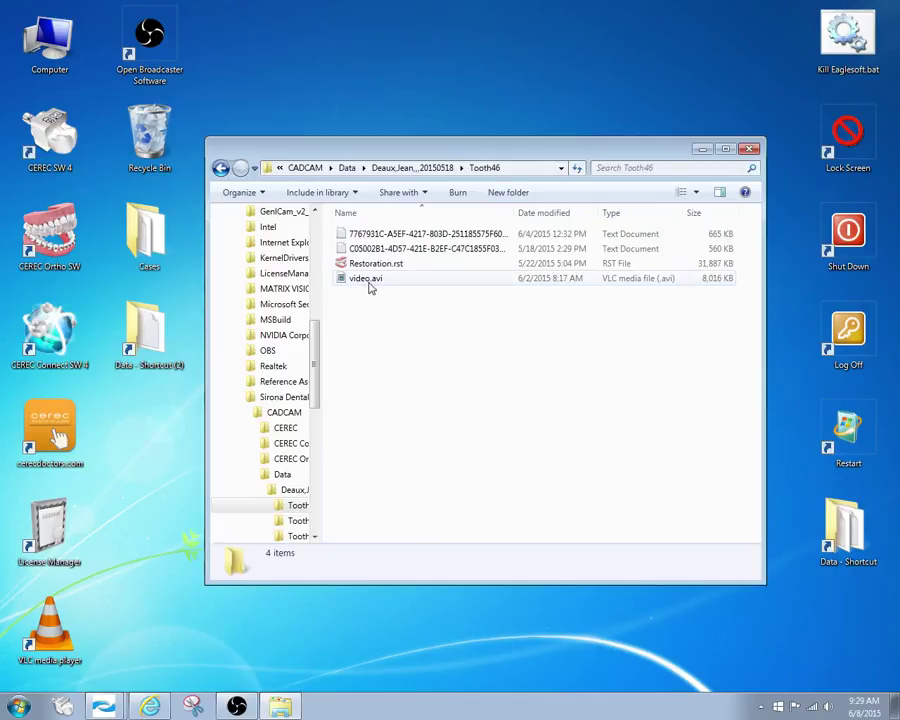
Move video.avi from the Tooth46 folder onto the desktop and close the folder window.
click(370, 280)
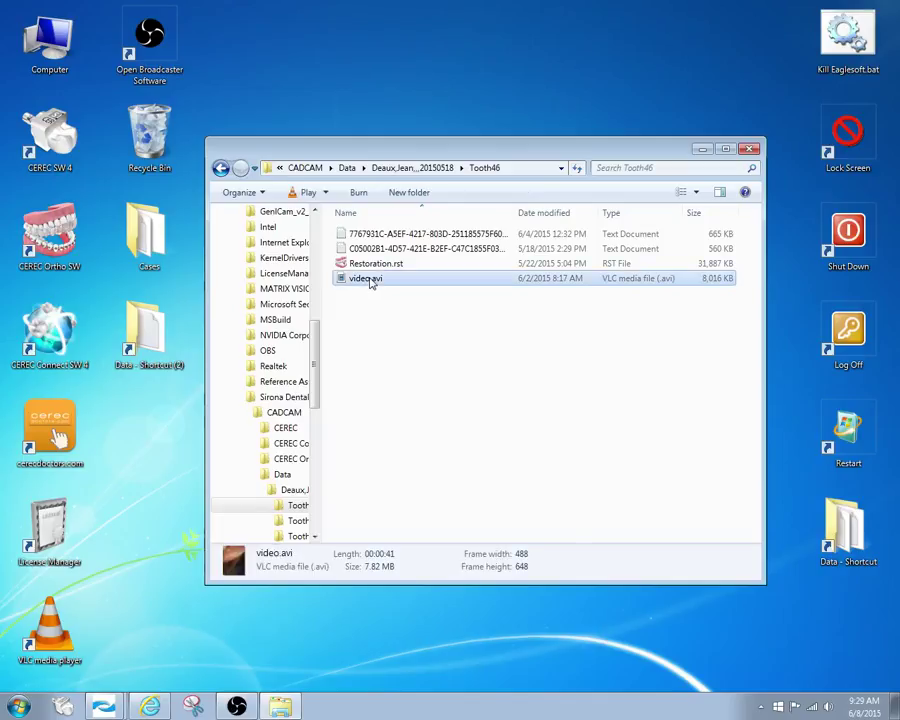
right_click(352, 281)
click(364, 294)
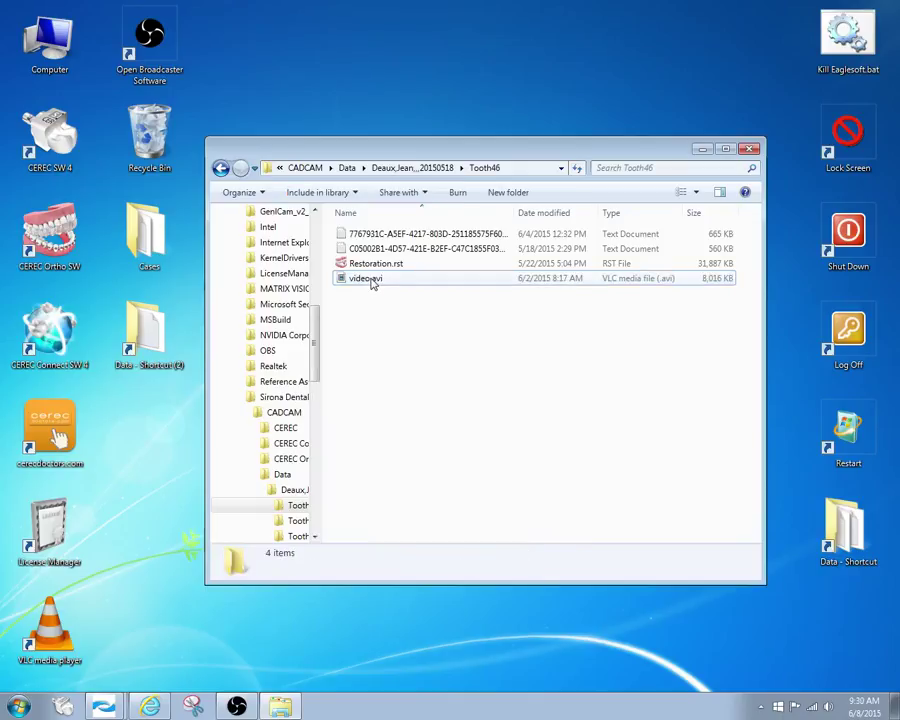
click(372, 282)
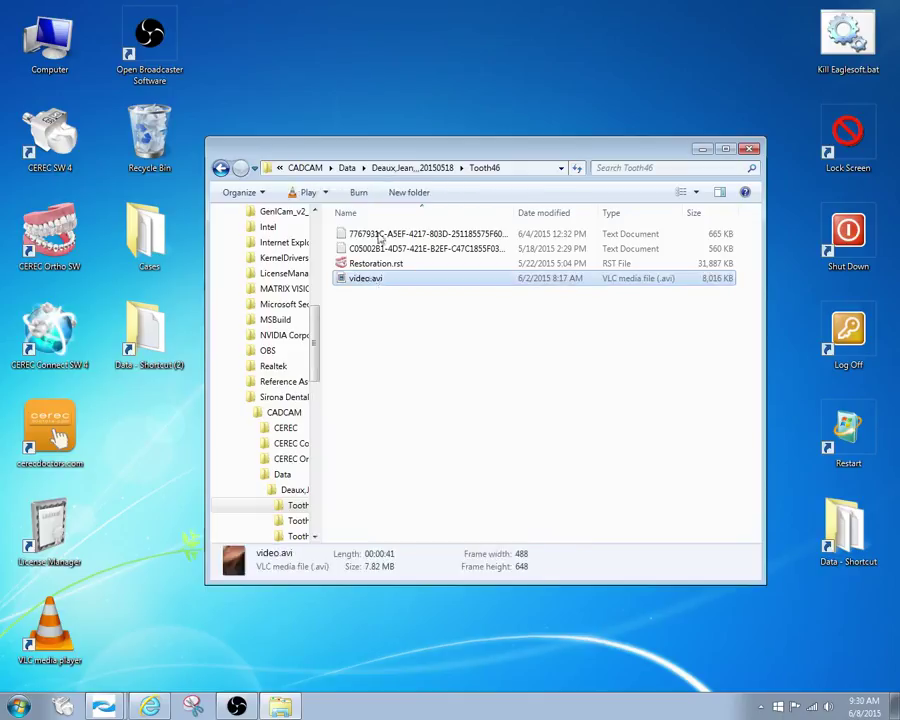
right_click(390, 102)
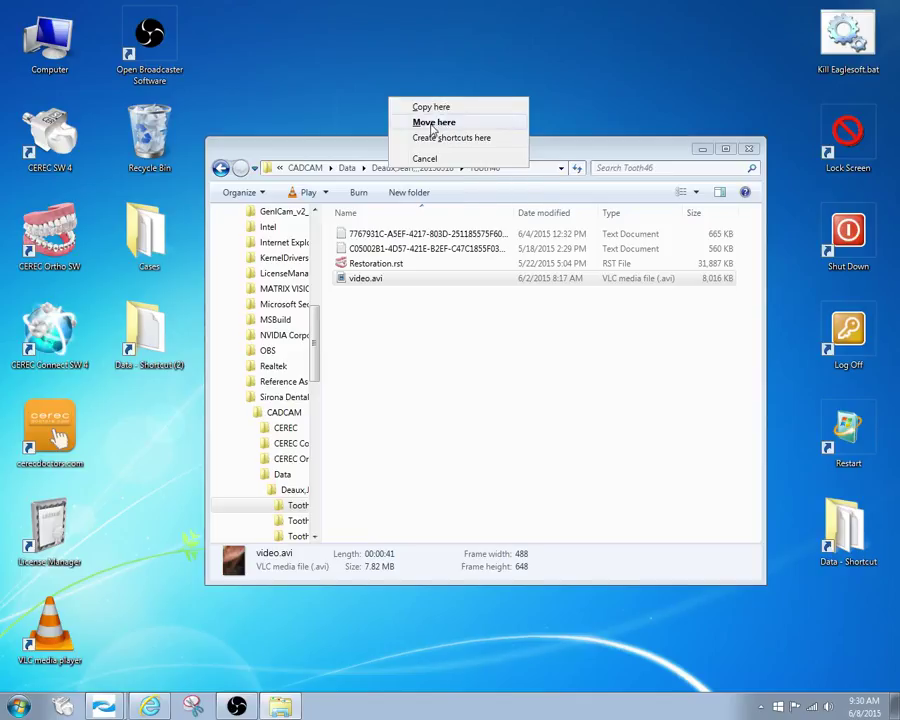
click(433, 123)
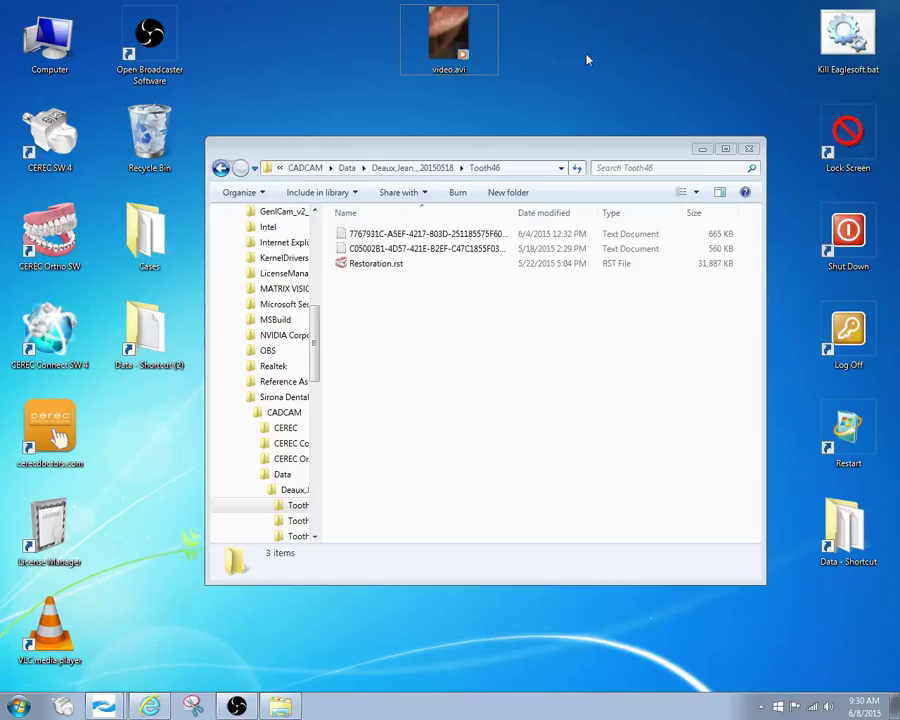
click(751, 150)
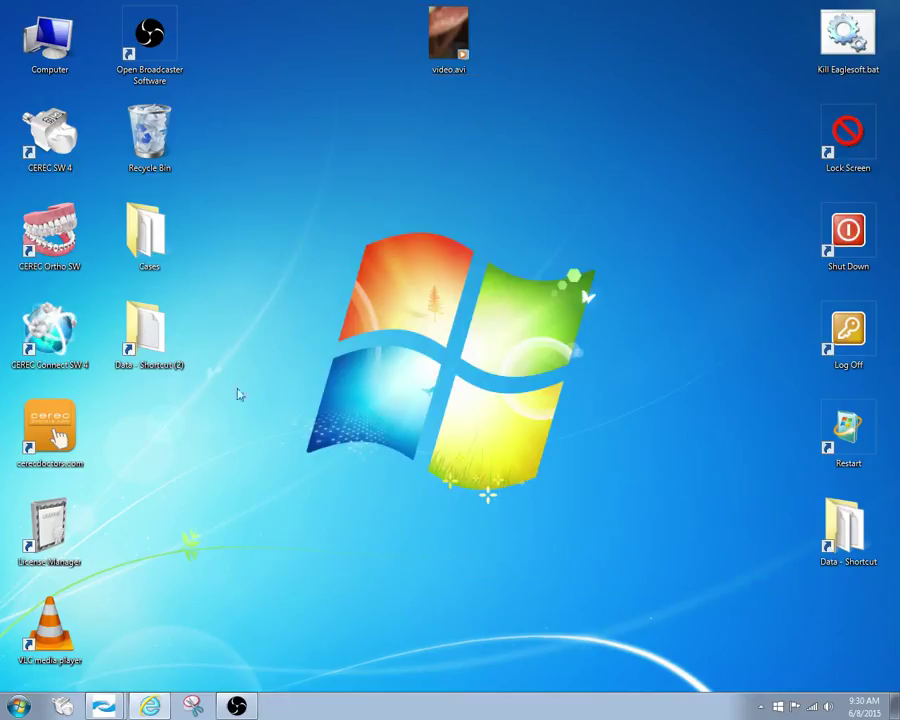
Play the desktop's video.avi with VLC media player and close the player.
click(447, 28)
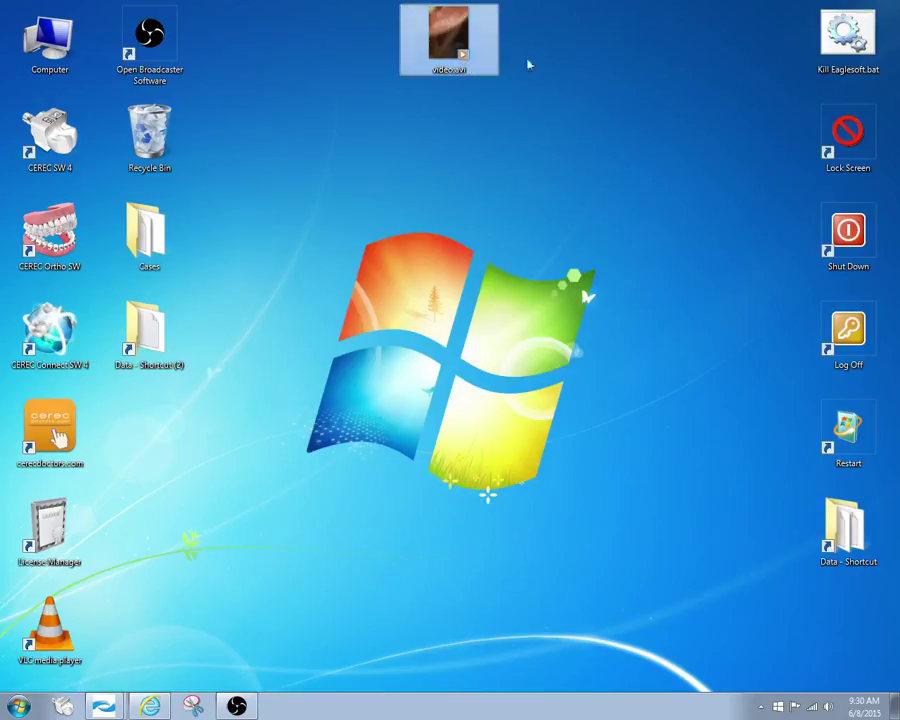
right_click(453, 37)
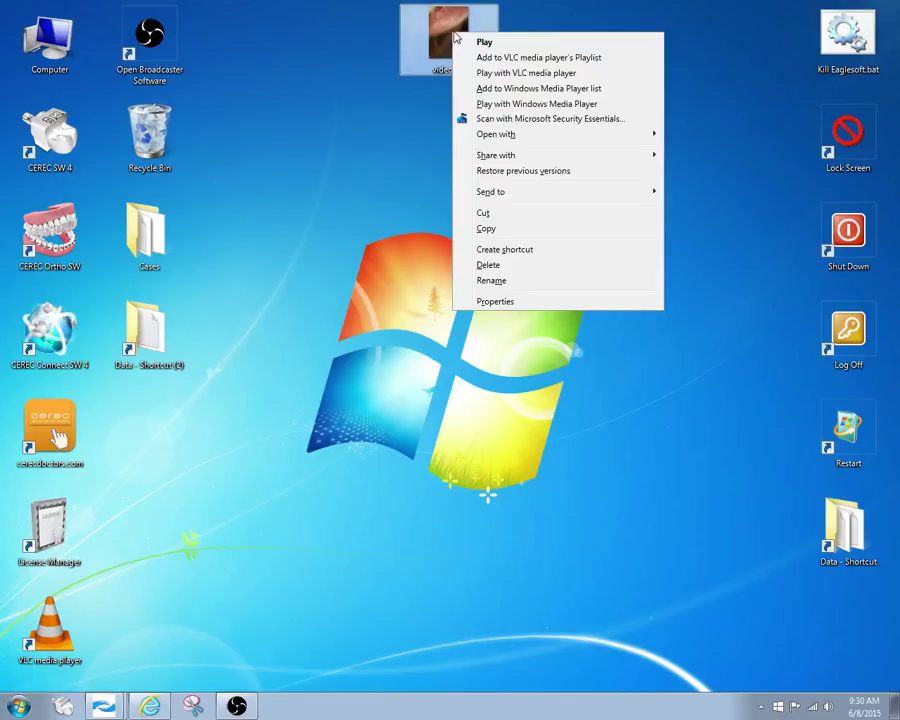
mouse_move(489, 137)
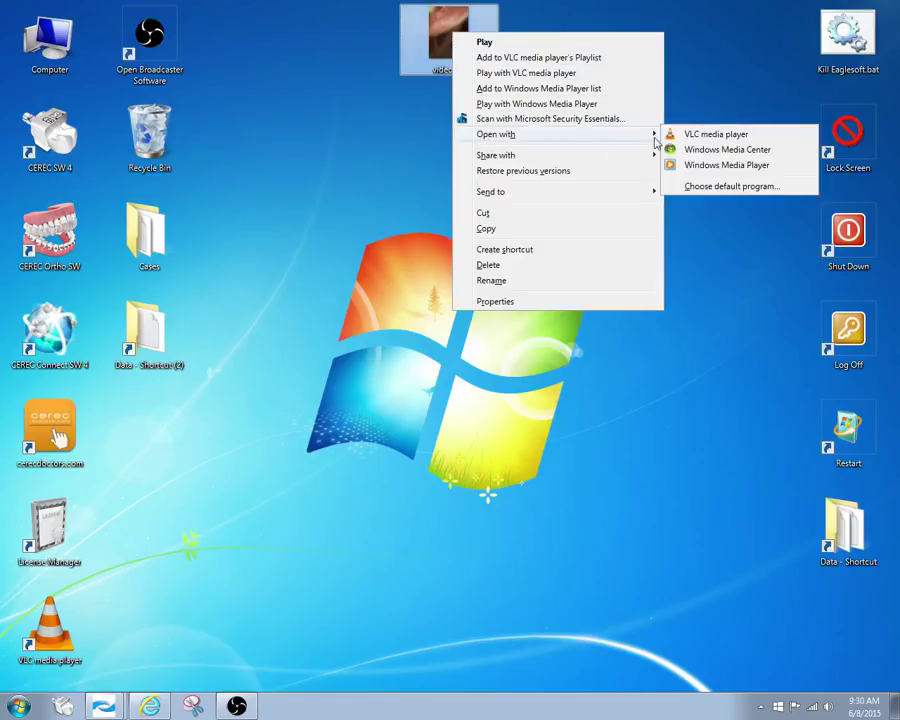
click(714, 134)
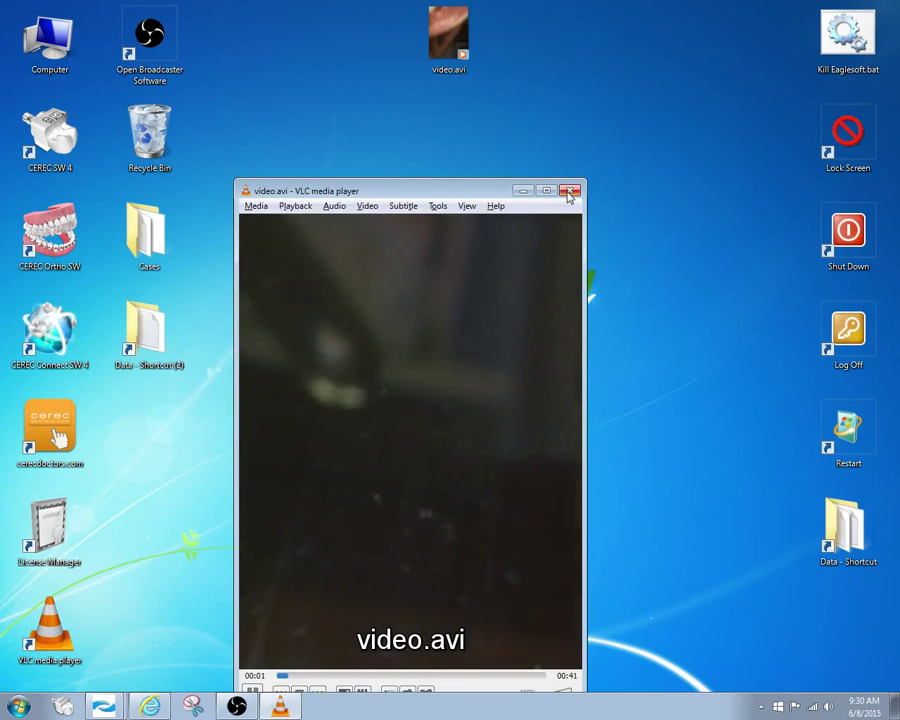
click(568, 191)
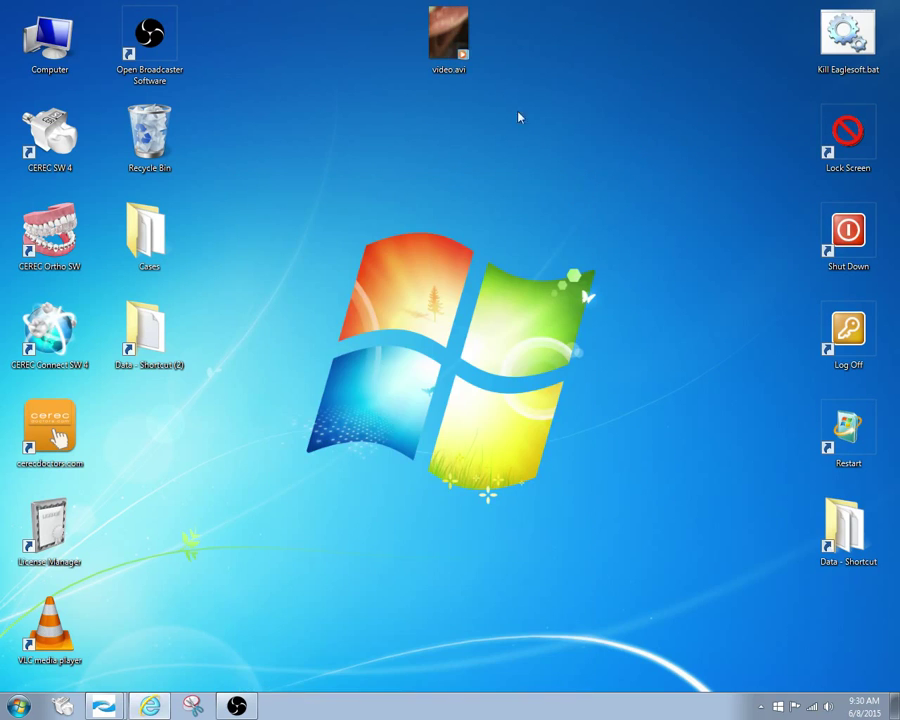
Make VLC media player the default program for files of the video.avi type and open the video with it.
click(450, 38)
right_click(464, 44)
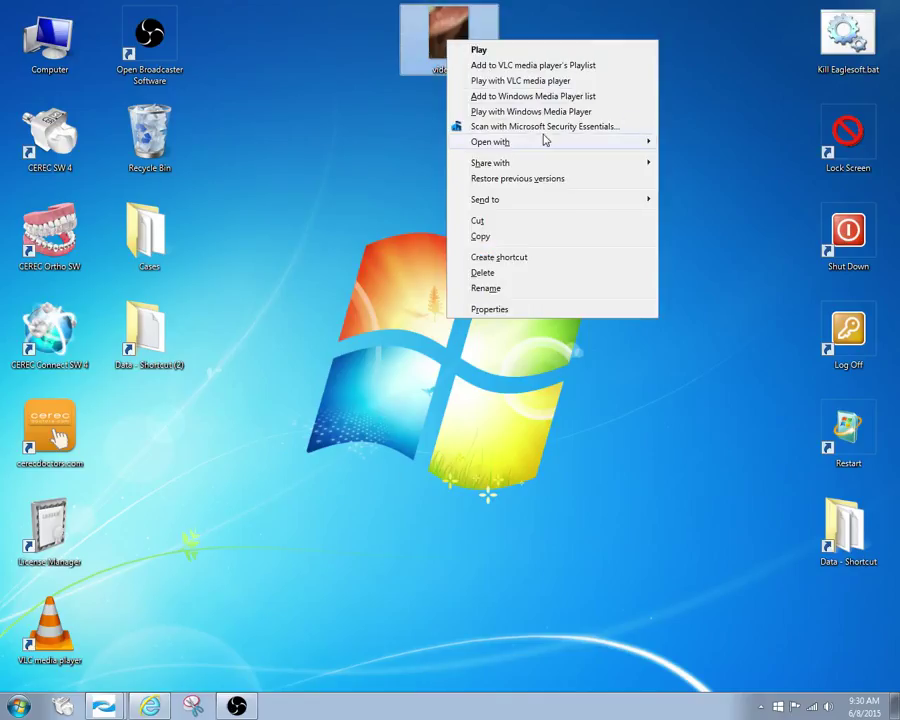
mouse_move(573, 145)
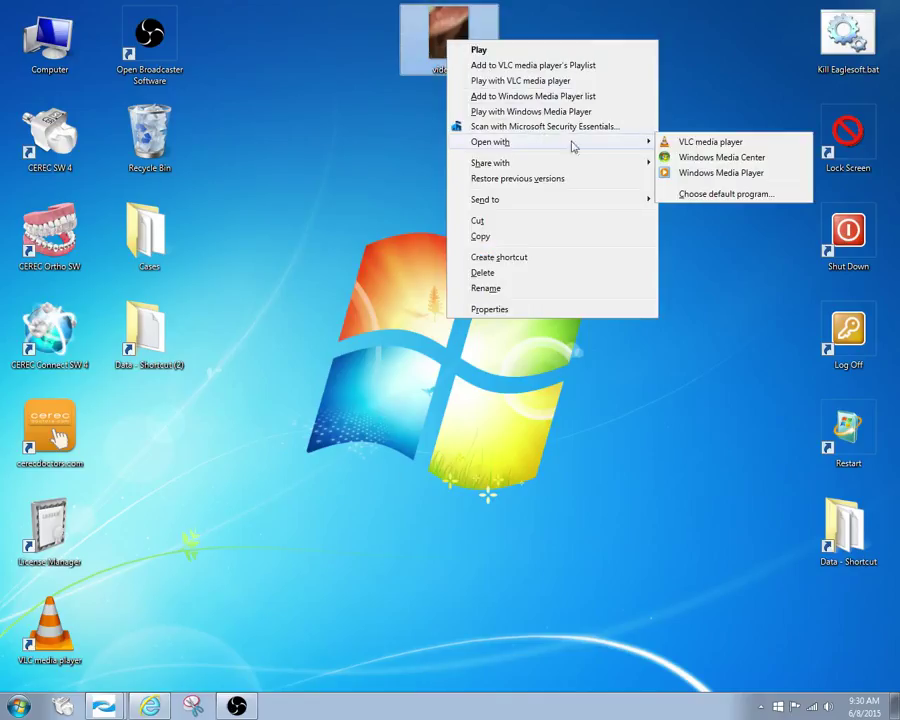
click(698, 194)
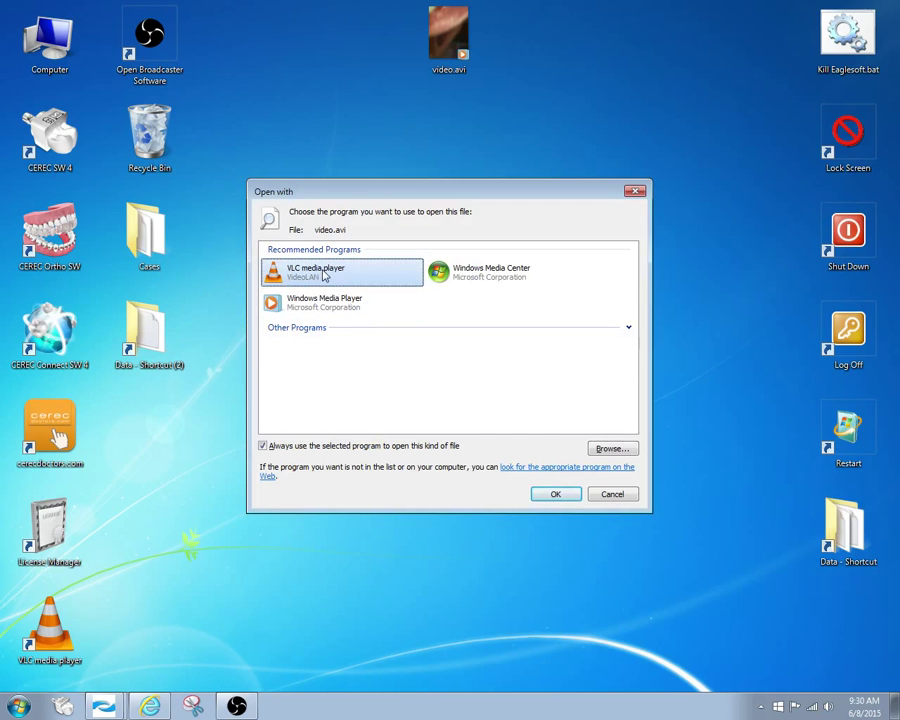
click(556, 494)
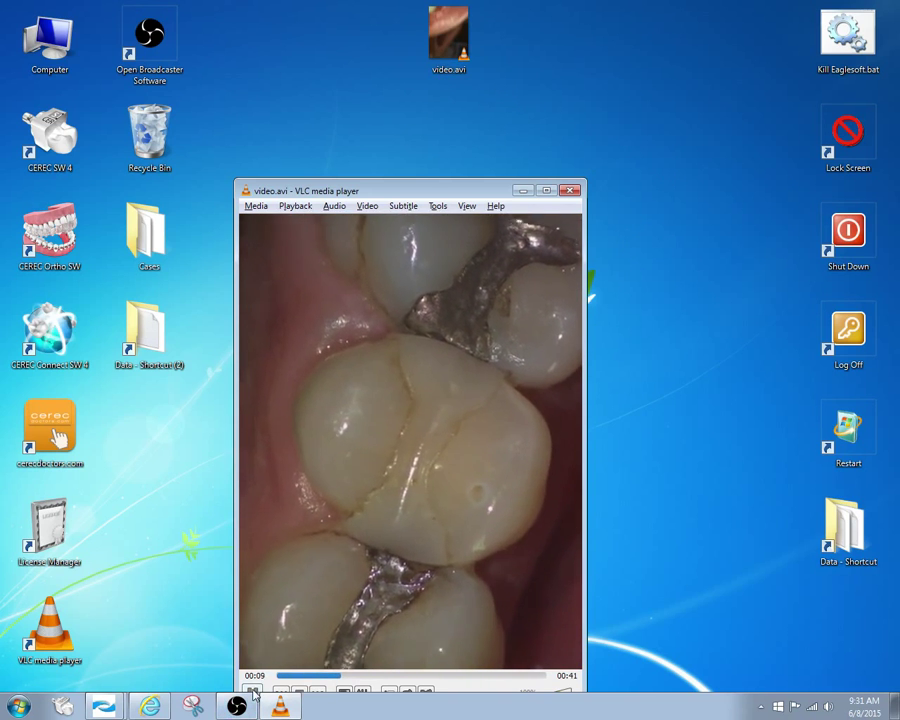
Reposition the VLC window so its playback controls are fully visible, pause the video, and rewind it to 00:00.
drag(370, 191, 451, 128)
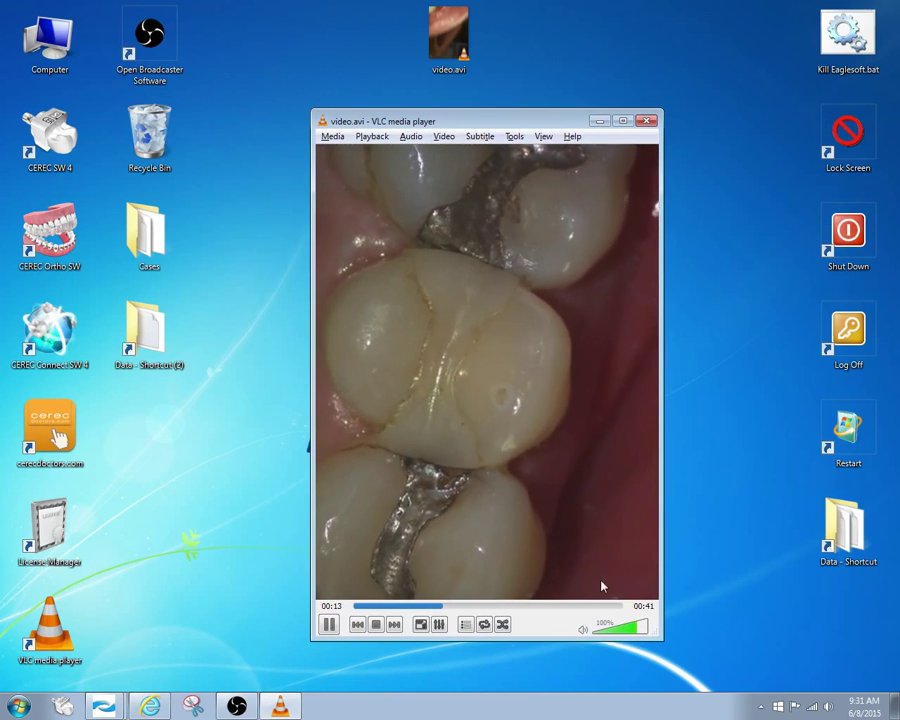
click(332, 626)
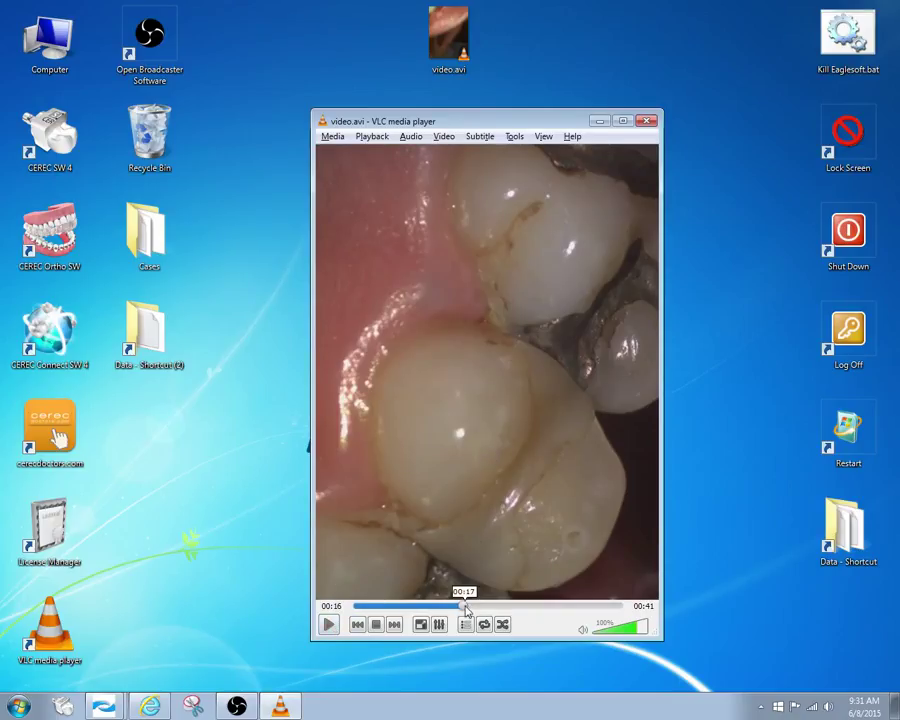
drag(465, 608, 350, 608)
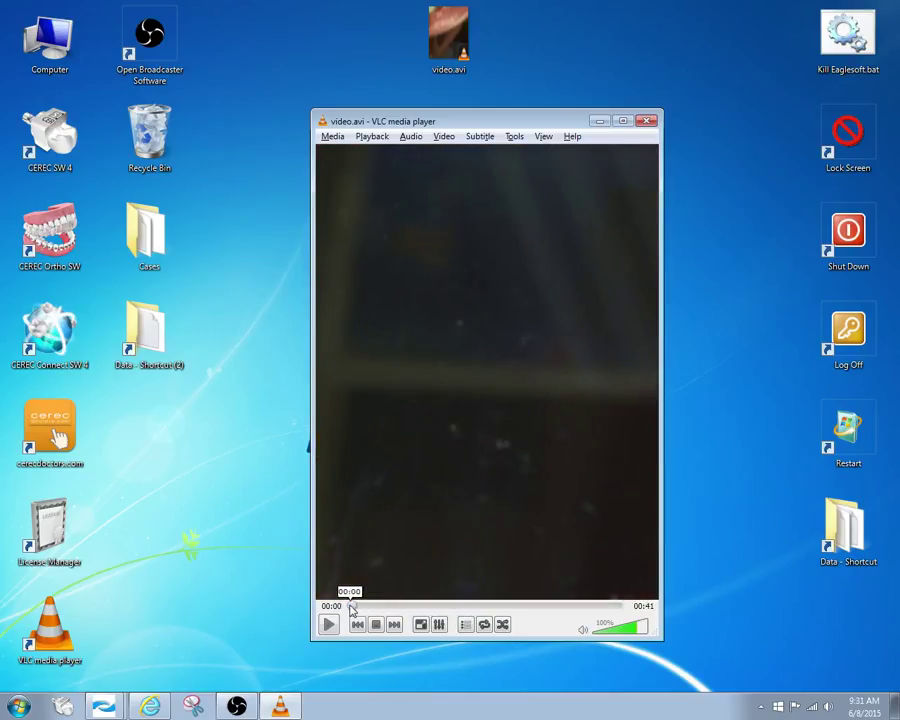
Seek the paused video to the clear tooth view at about 00:08 and take a snapshot of that frame.
drag(350, 608, 397, 607)
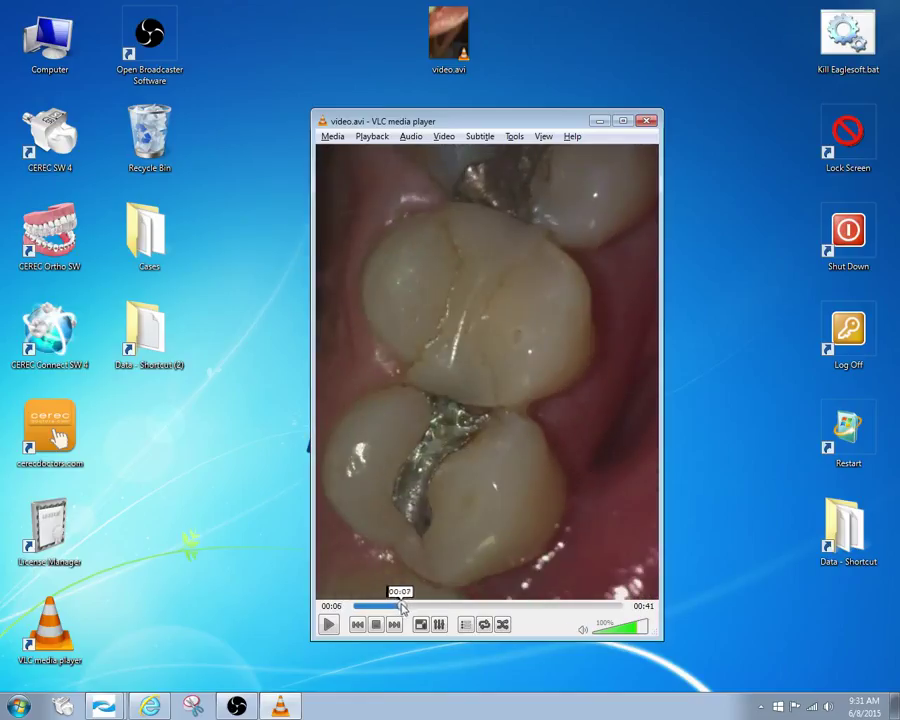
drag(401, 607, 401, 608)
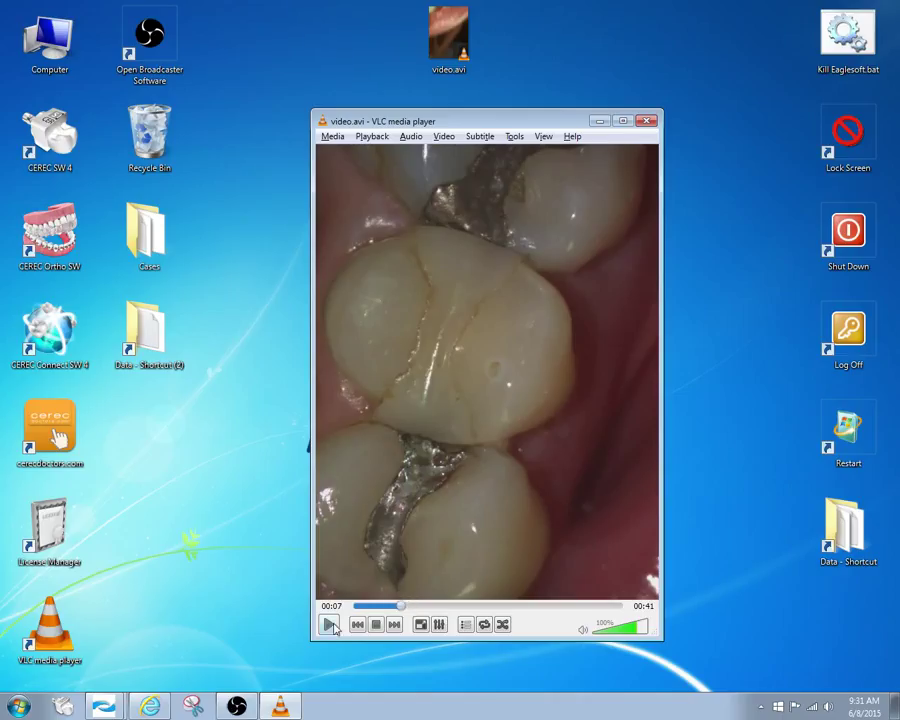
mouse_move(402, 608)
mouse_down()
mouse_move(446, 609)
mouse_move(386, 610)
mouse_move(407, 611)
mouse_up()
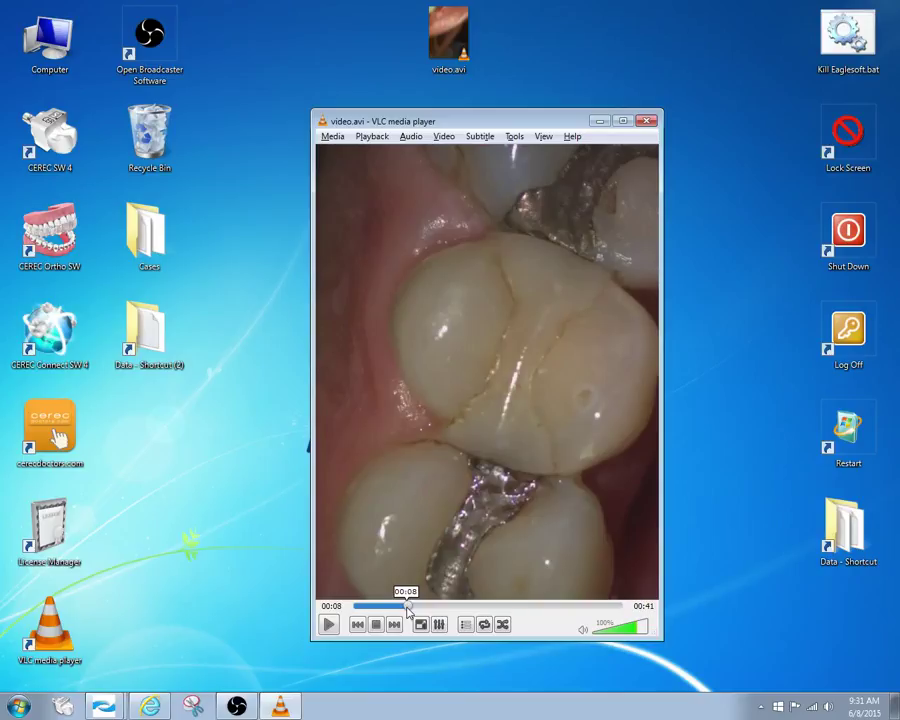
key(shift+s)
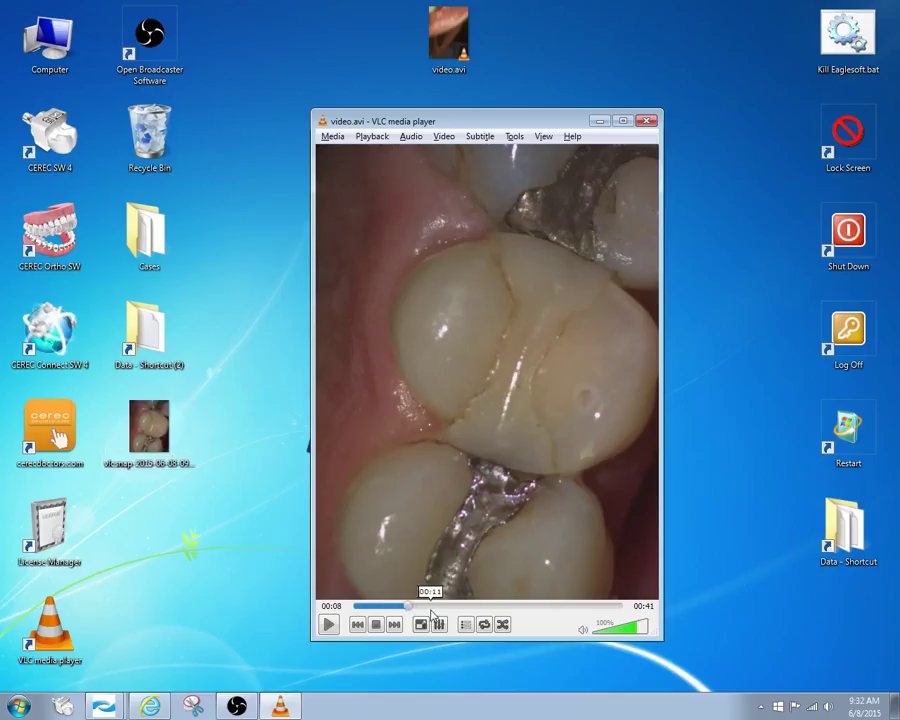
Seek the paused video to about 00:17 and then about 00:30, taking a snapshot of the frame at each point.
drag(416, 607, 472, 610)
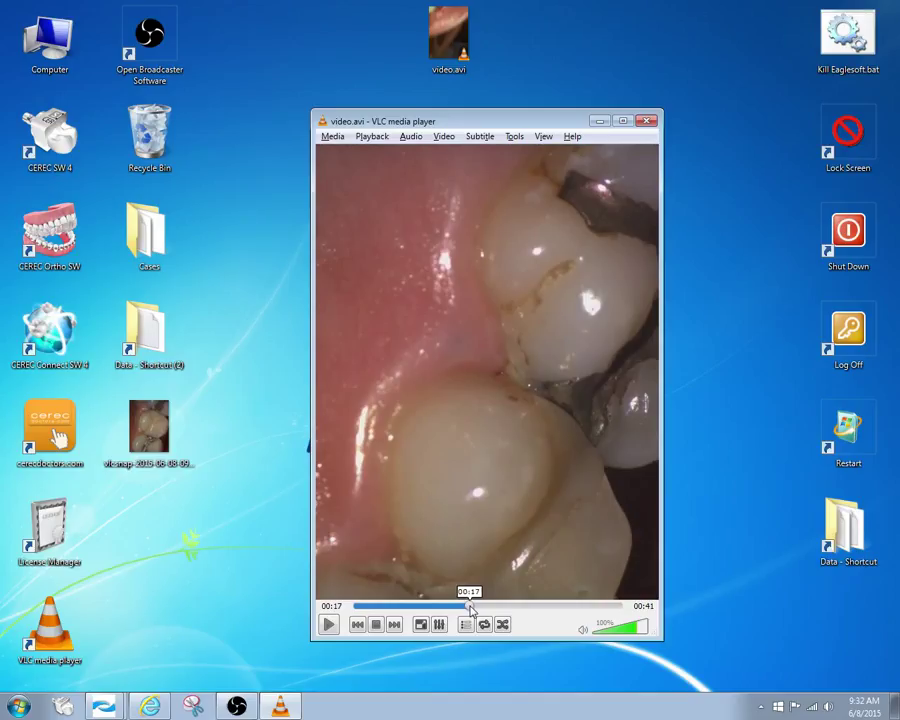
key(shift+s)
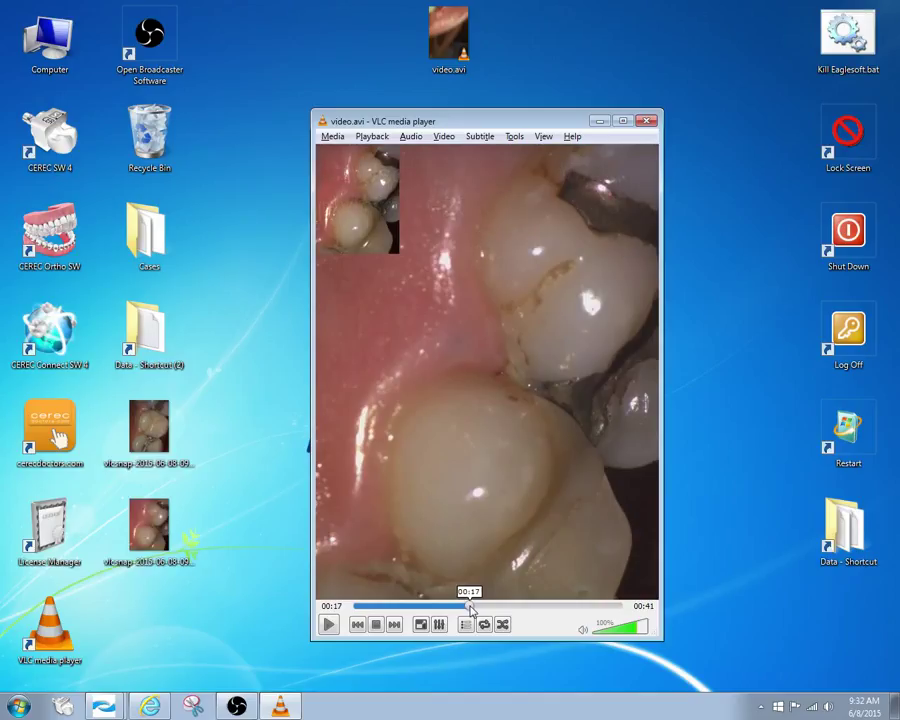
drag(470, 609, 557, 607)
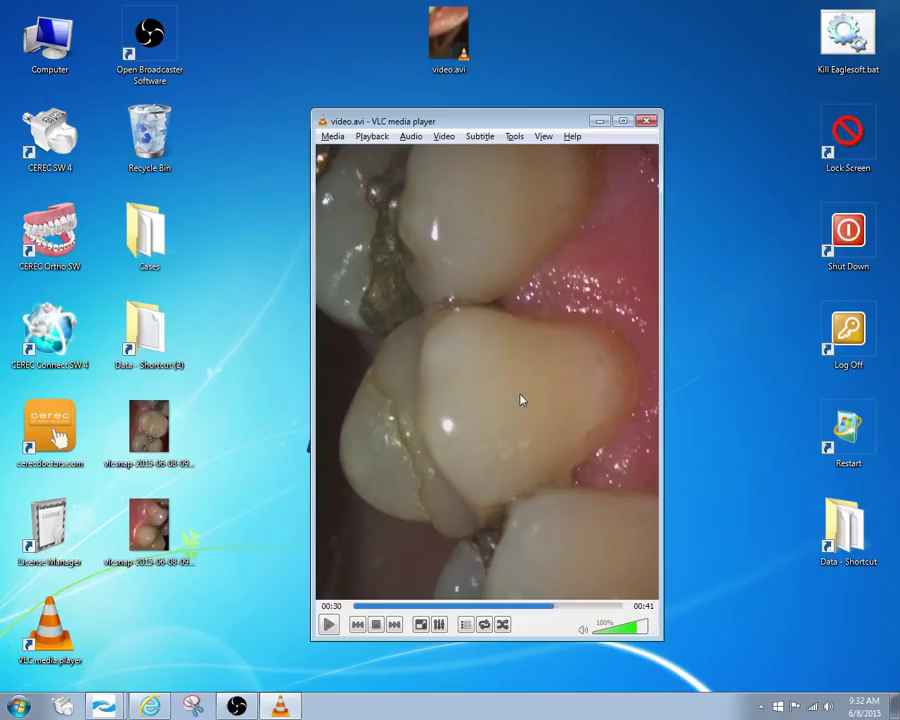
key(shift+s)
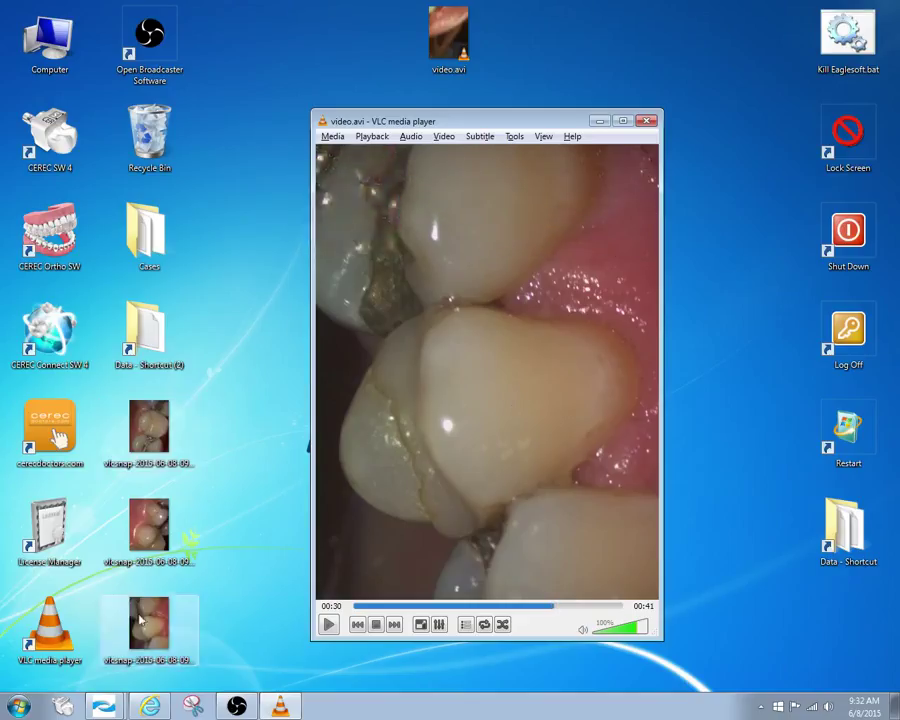
Close the video player and move video.avi on the desktop beside Kill Eaglesoft.bat.
click(652, 121)
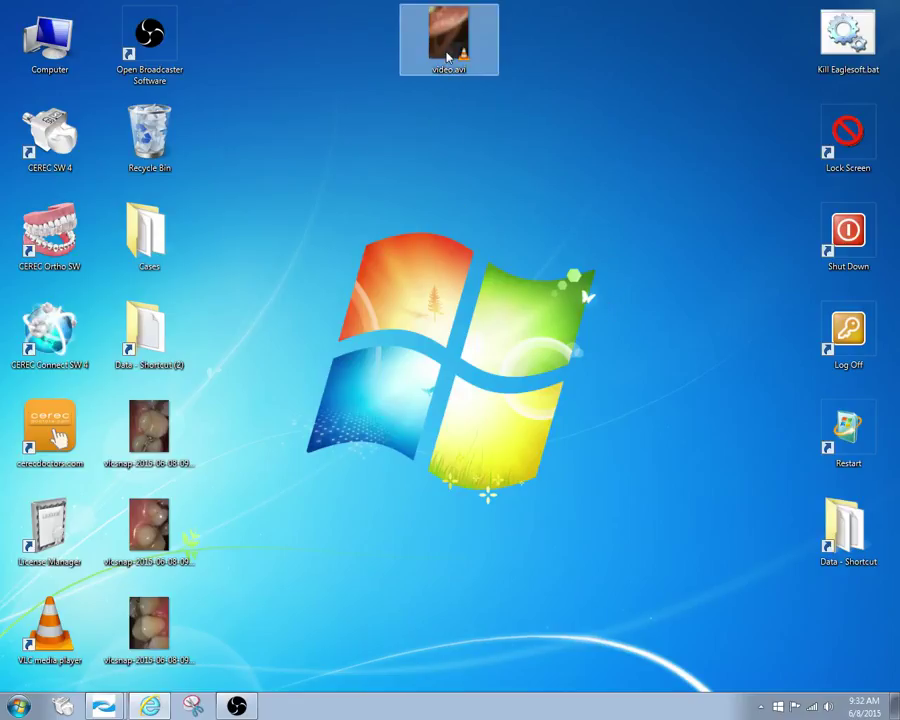
drag(449, 52, 749, 52)
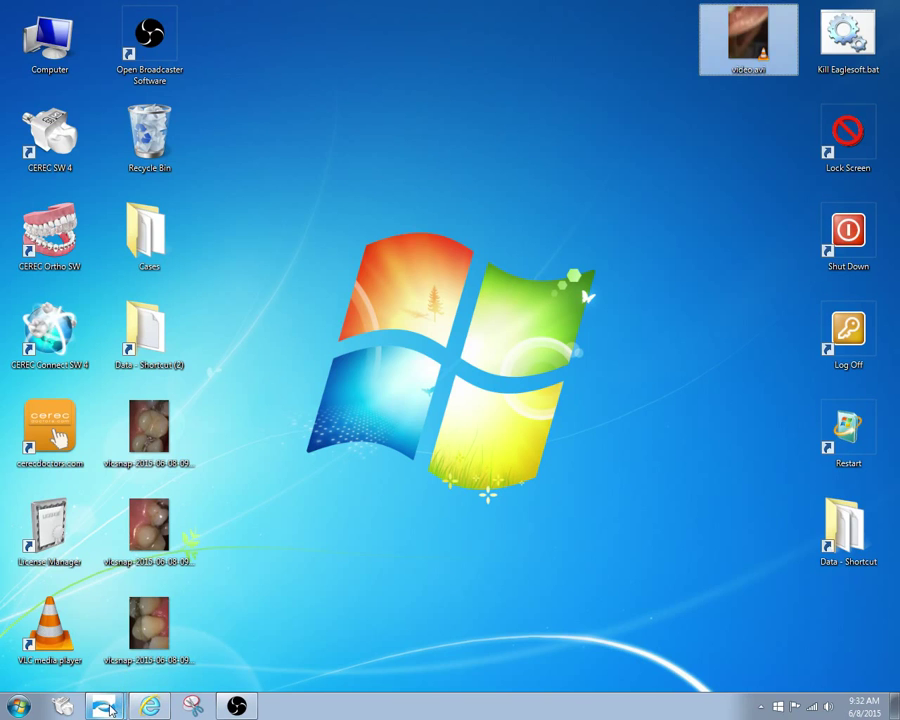
Switch to the Eaglesoft schedule and open the image viewer for the patient of the first appointment in the second doctor column.
click(105, 706)
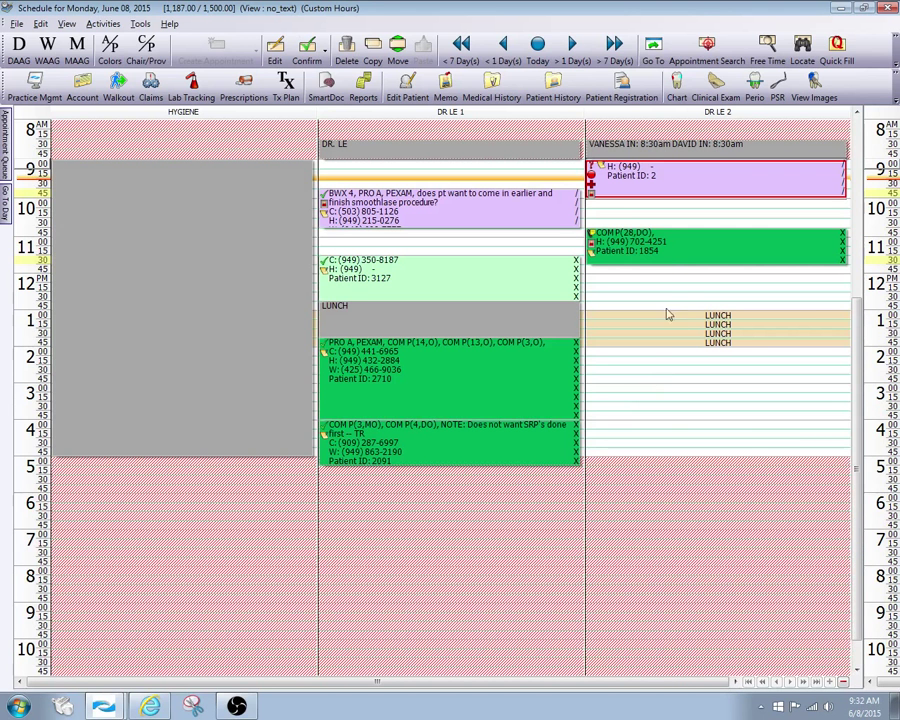
mouse_move(678, 178)
click(816, 93)
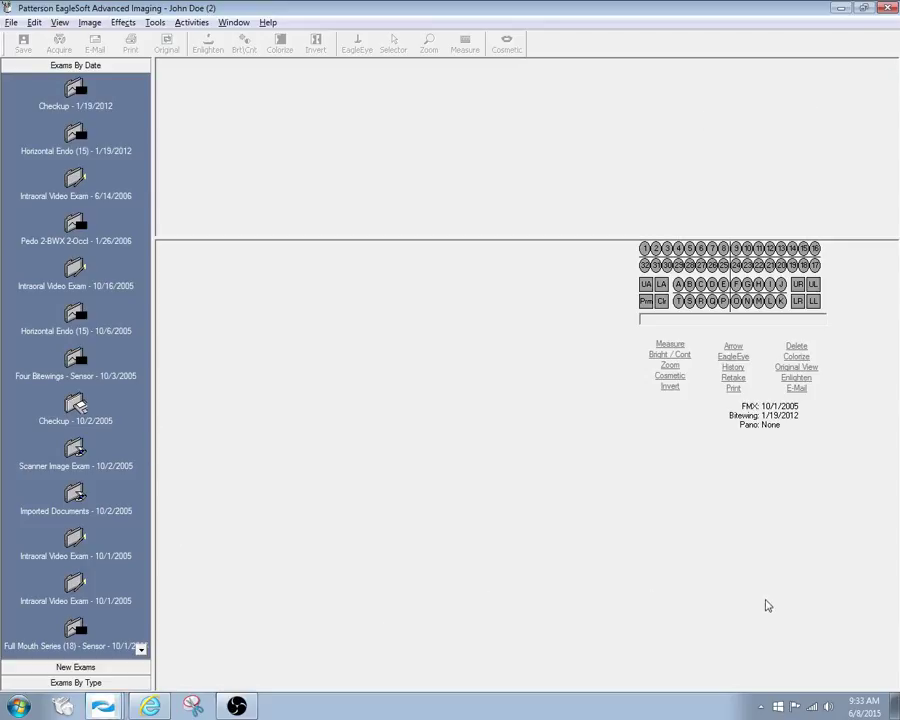
Select the three vlcsnap images on the desktop and import them into the patient's Advanced Imaging window.
click(895, 707)
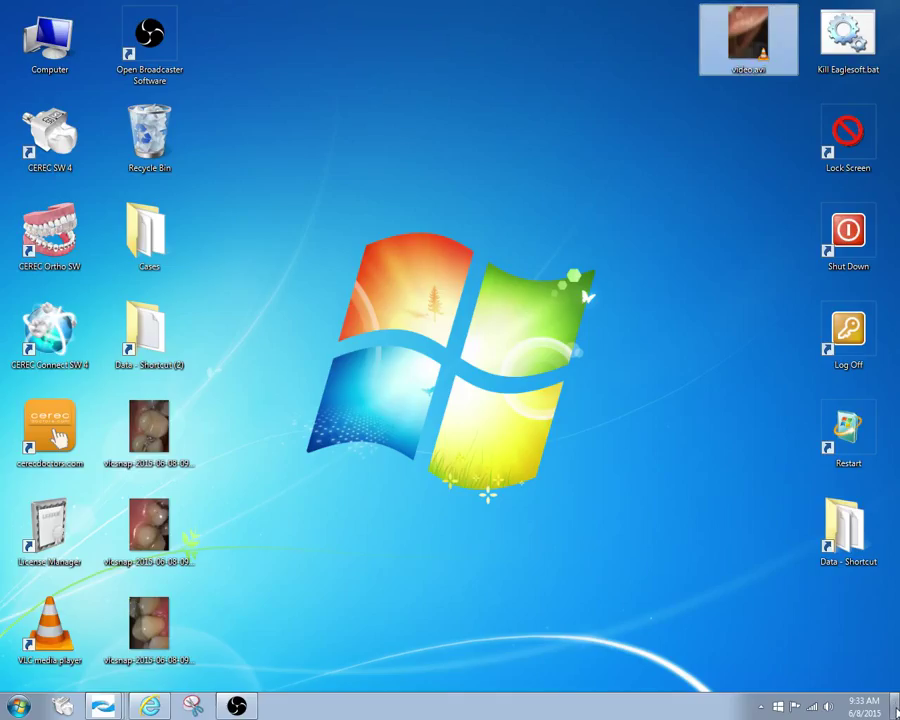
drag(222, 393, 147, 632)
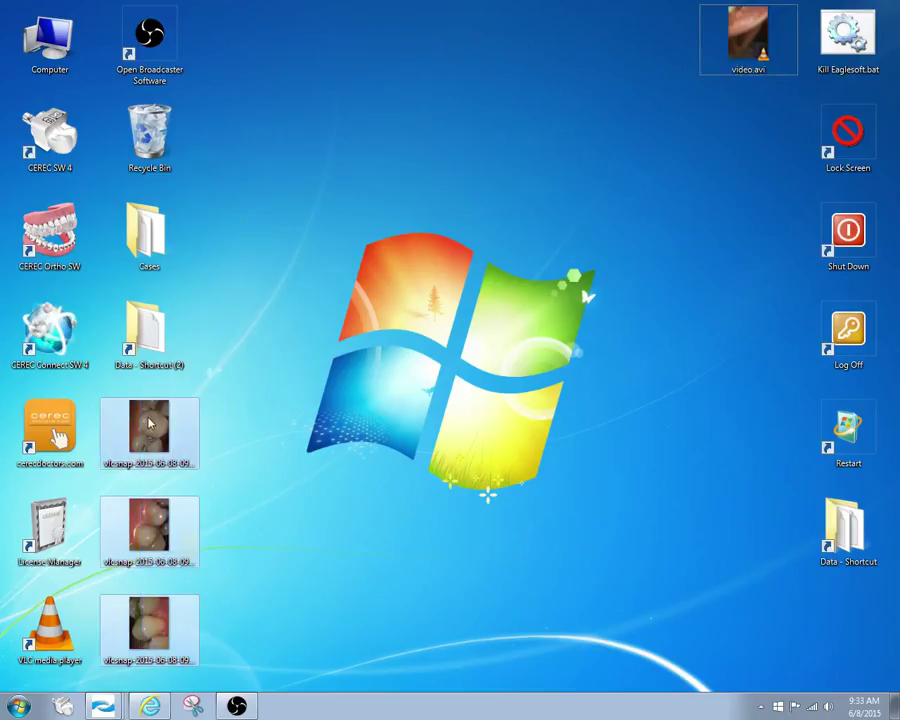
click(252, 425)
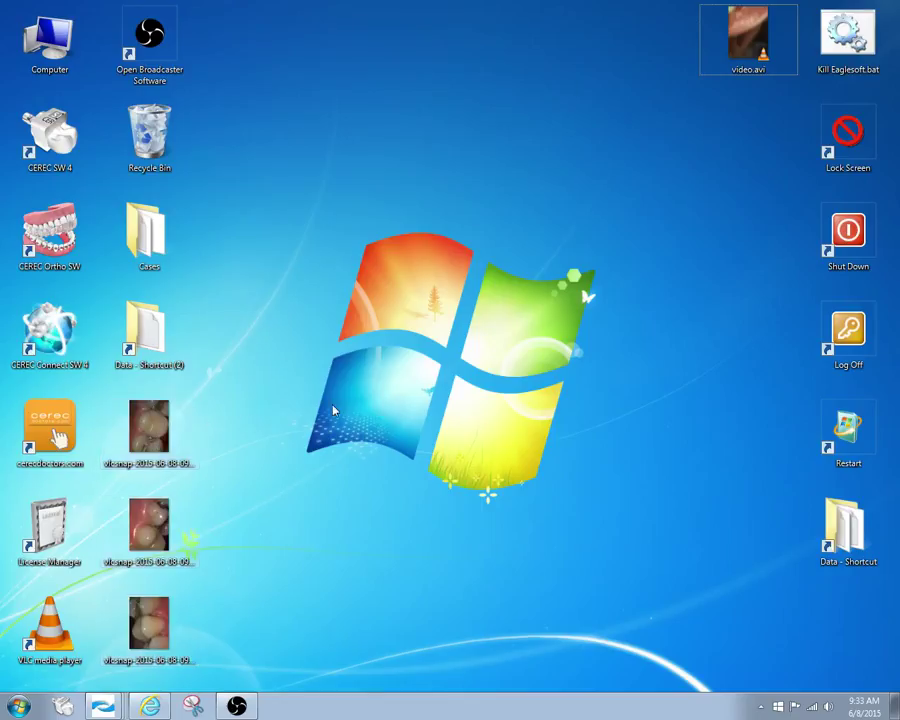
drag(235, 412, 100, 645)
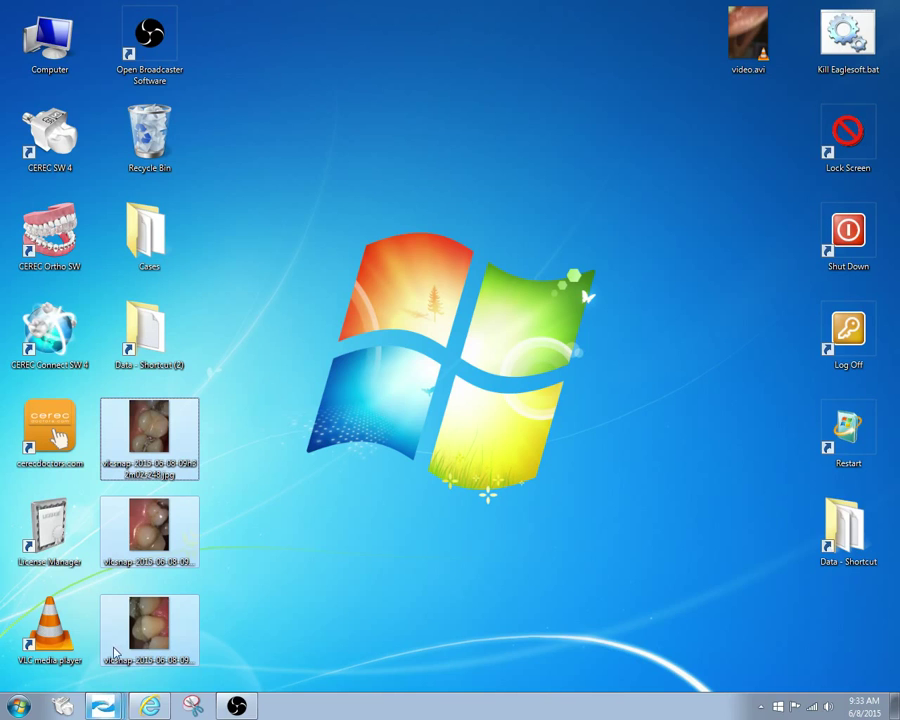
key(alt+Tab)
drag(117, 675, 291, 137)
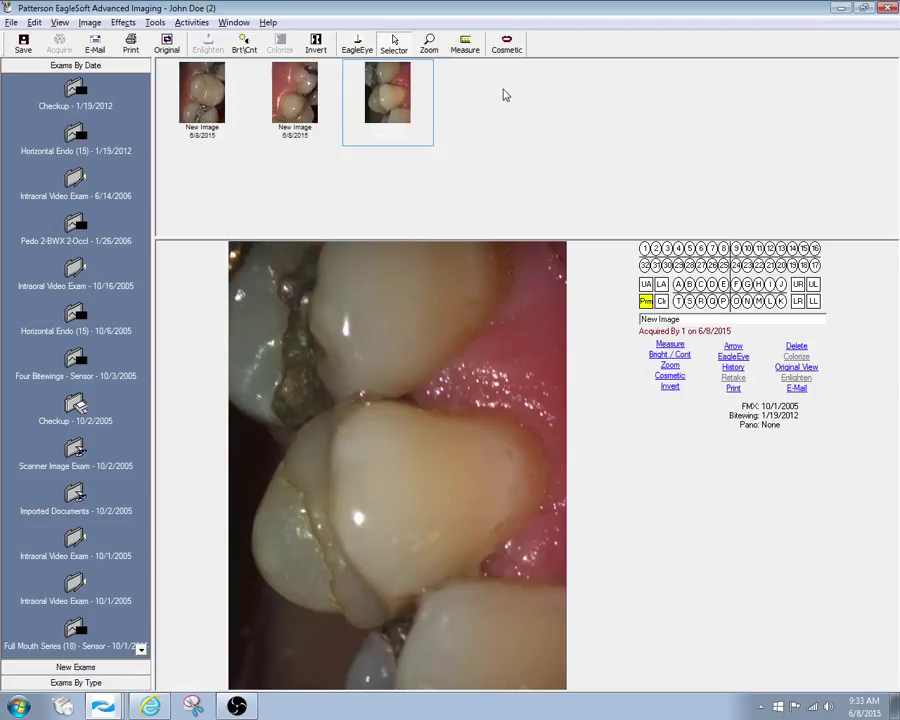
Save the three imported images to the patient's imaging record and close the imaging window.
click(23, 45)
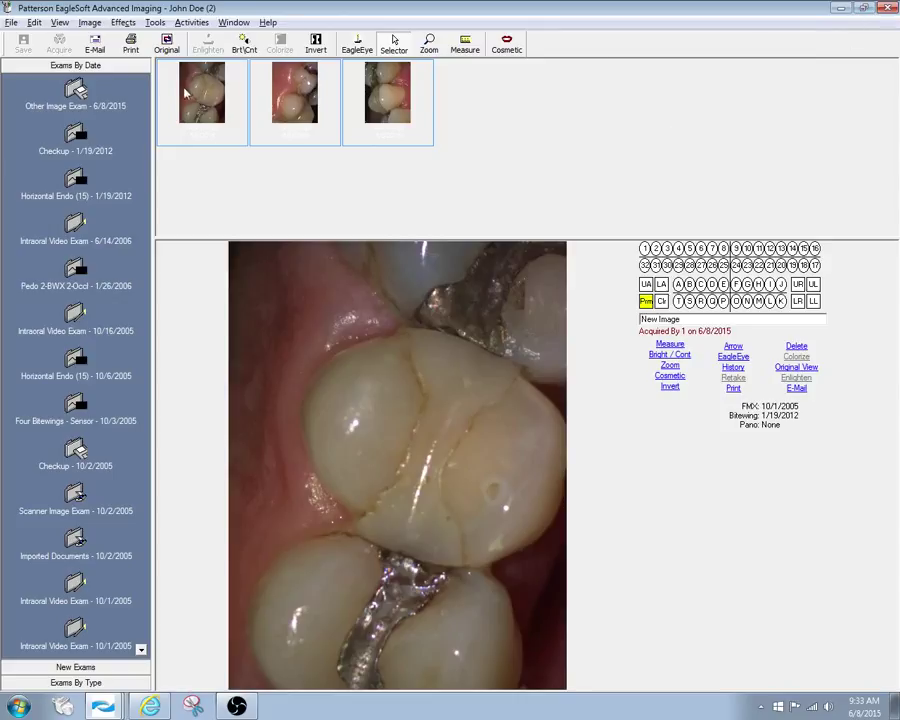
click(889, 8)
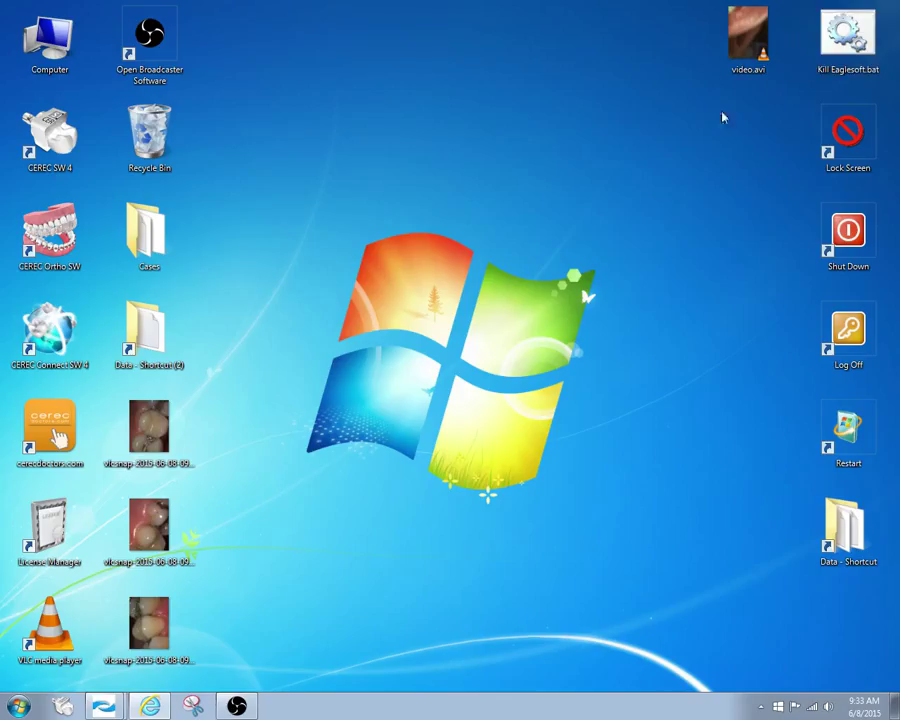